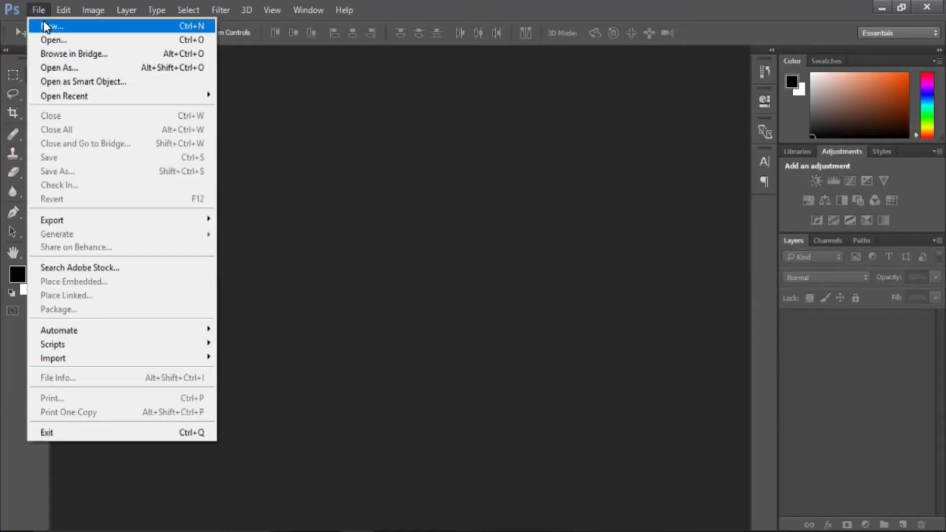
Step: Make a 1280 × 720 px, 300 ppi document with white as the background contents
click(43, 24)
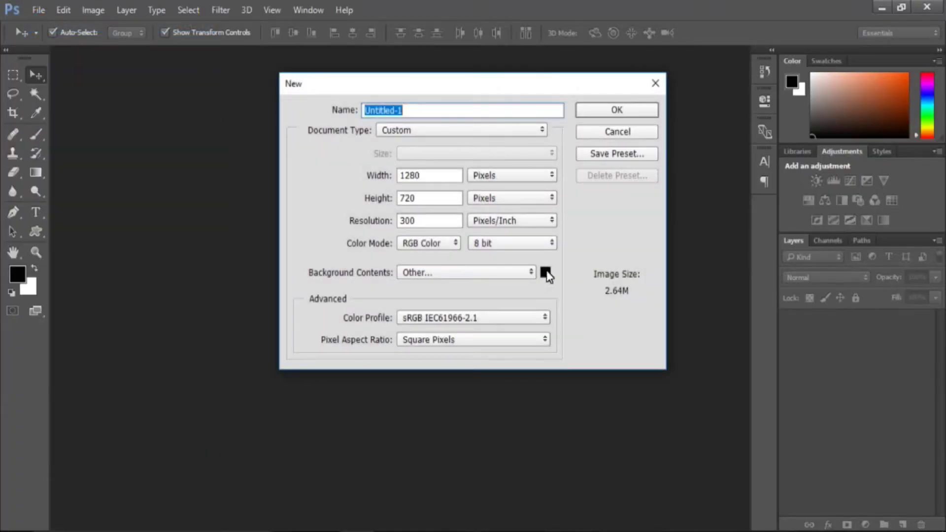
click(545, 272)
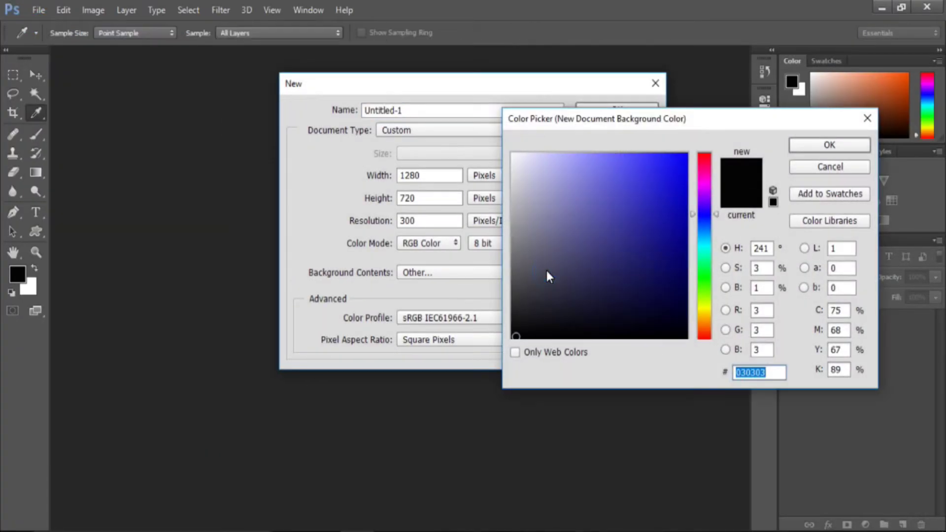
click(512, 154)
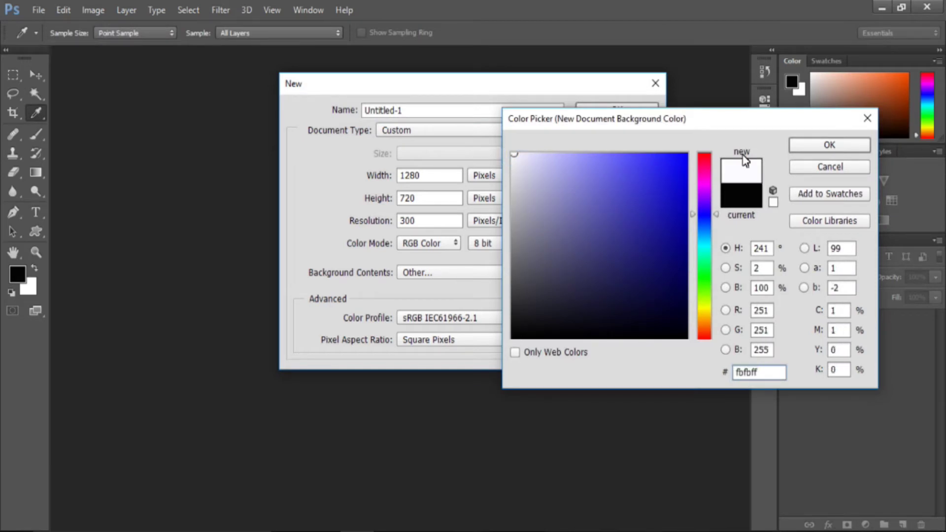
click(829, 144)
click(605, 111)
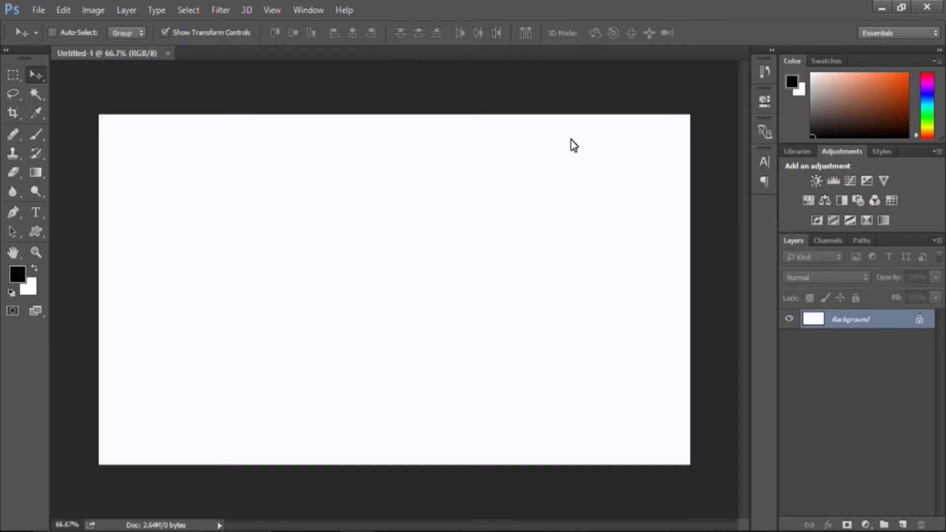
key(ctrl+plus)
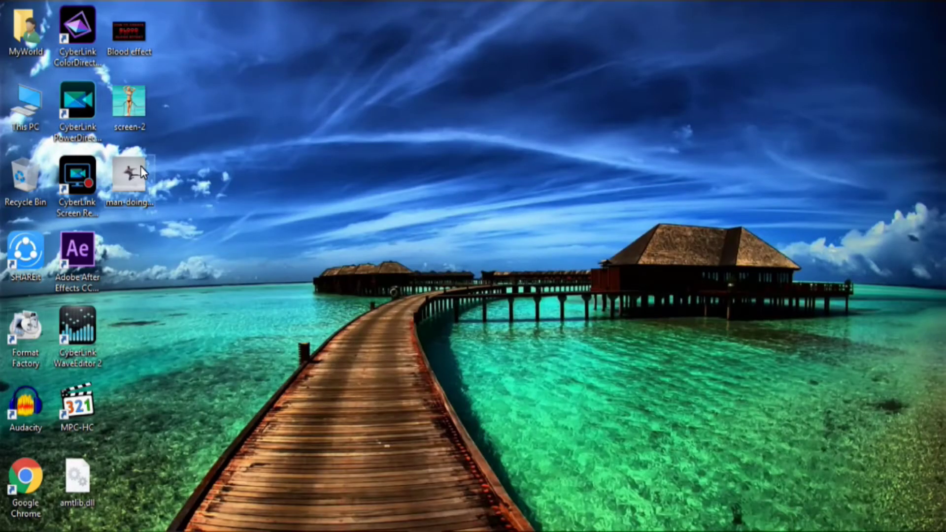
Step: Drag the jumping-man photo from the desktop onto the canvas and commit its placement
drag(141, 166, 371, 481)
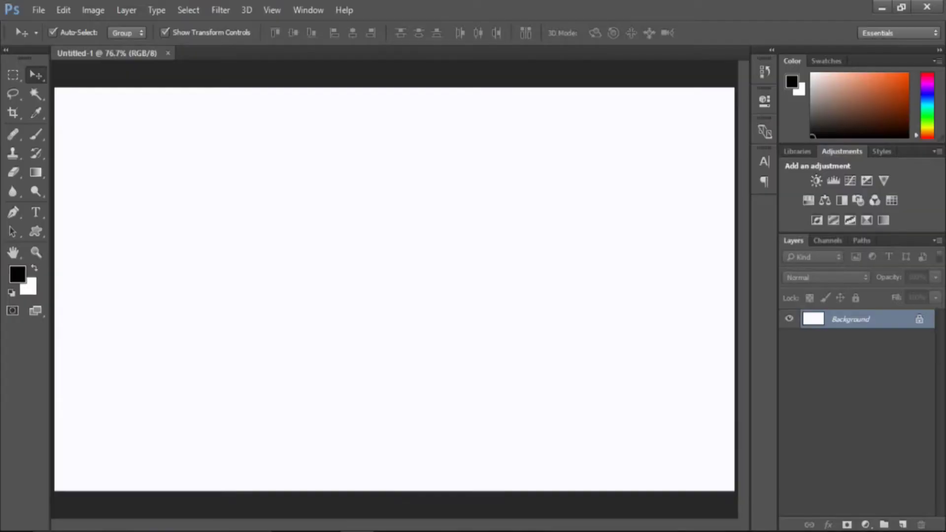
drag(371, 486, 358, 255)
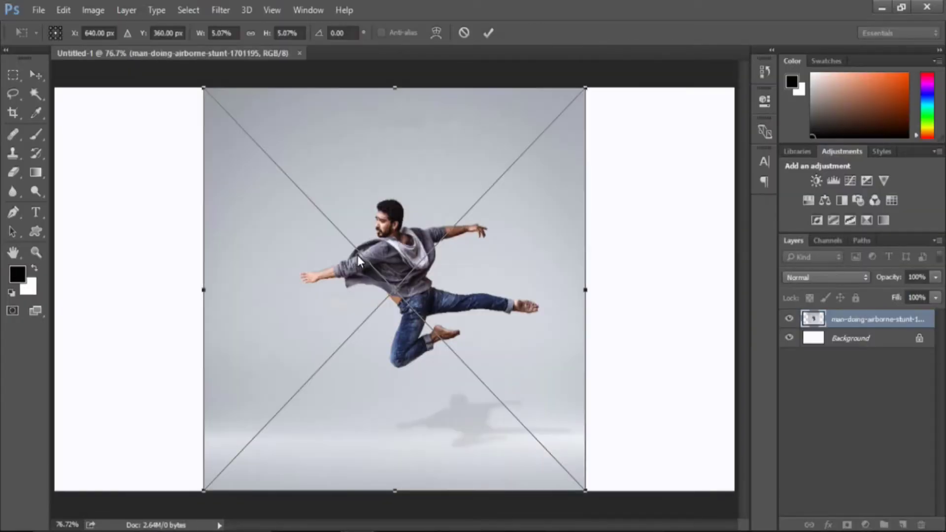
click(488, 33)
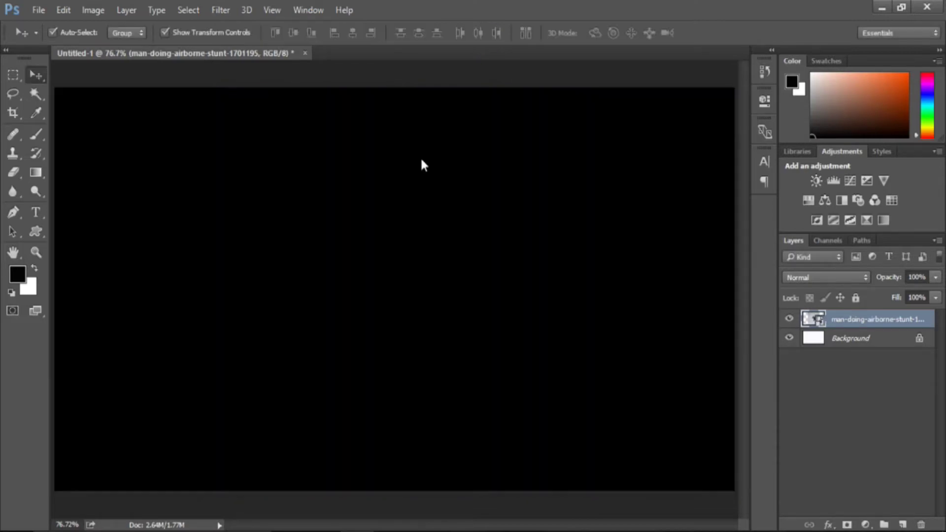
click(393, 227)
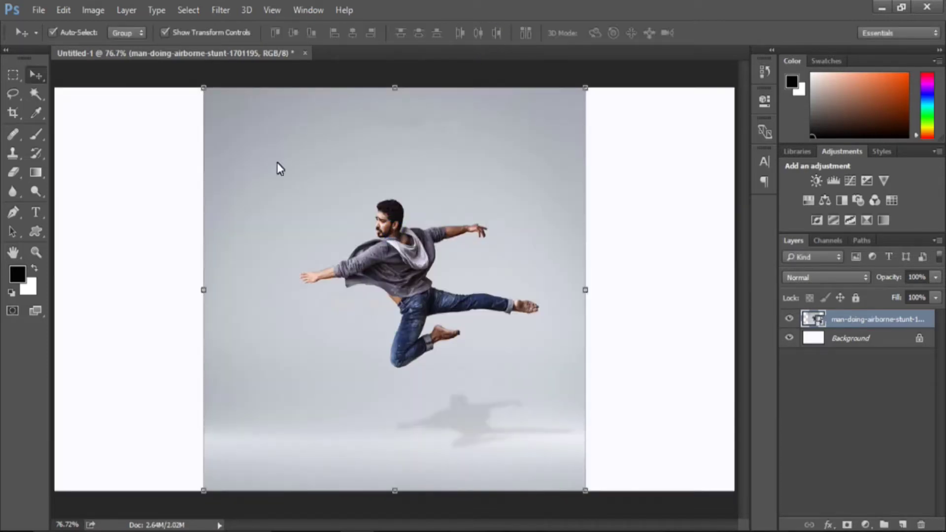
Step: With the Magic Wand, select the grey backdrop and the floor areas around the man
drag(42, 95, 78, 112)
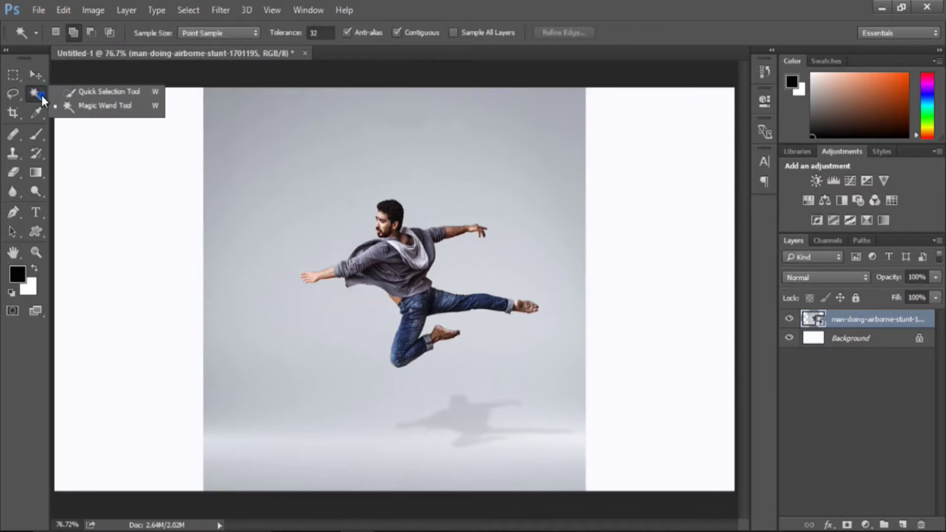
click(78, 109)
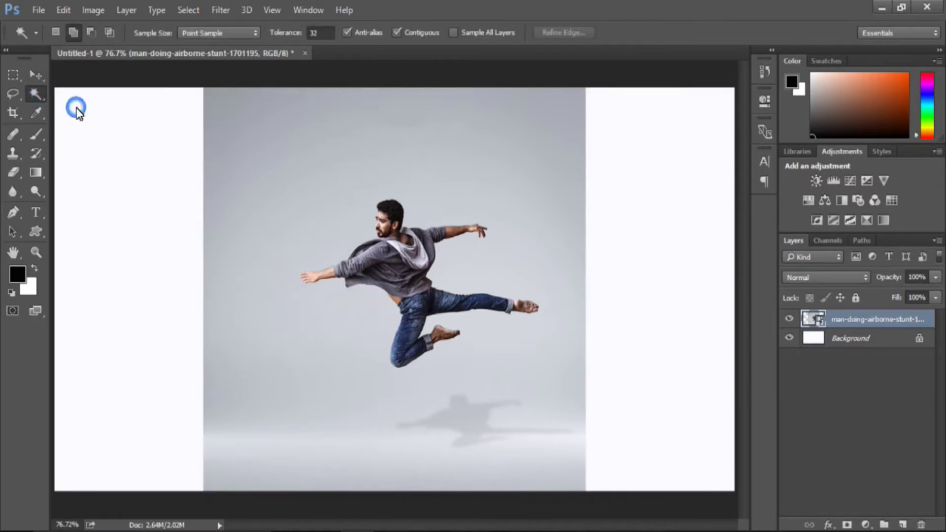
click(269, 197)
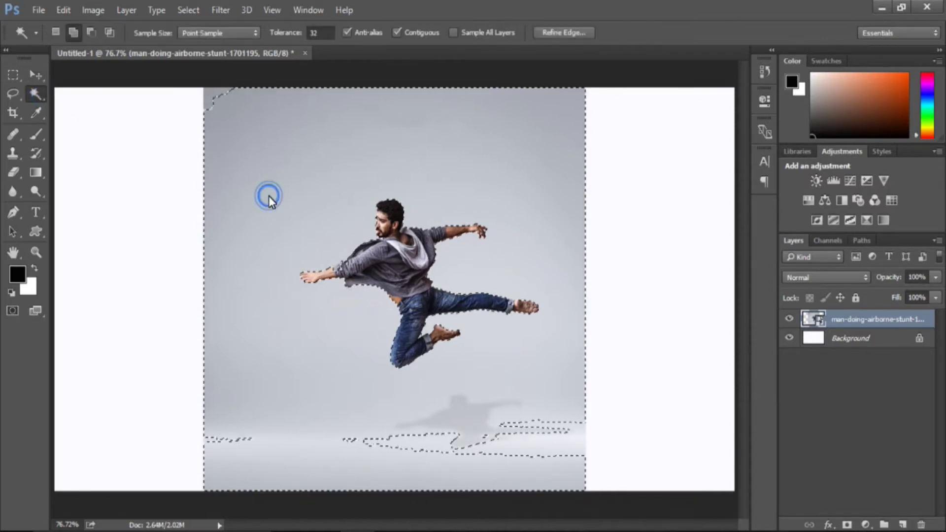
click(209, 99)
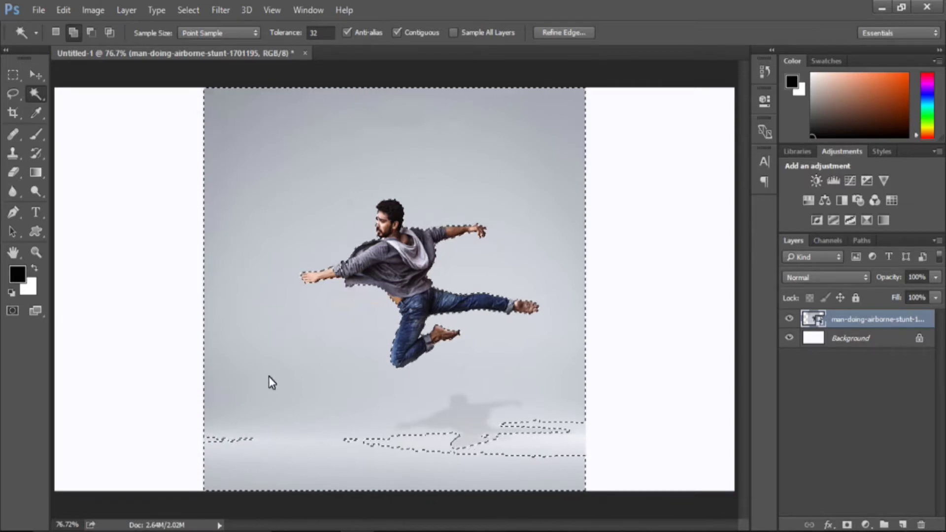
click(236, 442)
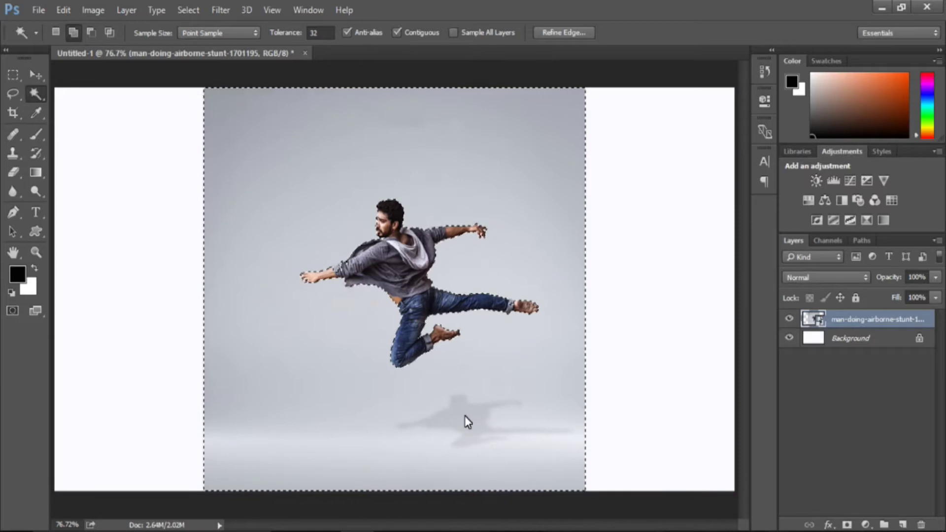
Step: In Refine Edge, enable Smart Radius with radius 0.5 px, smooth 5 and feather 0.9 px
click(572, 32)
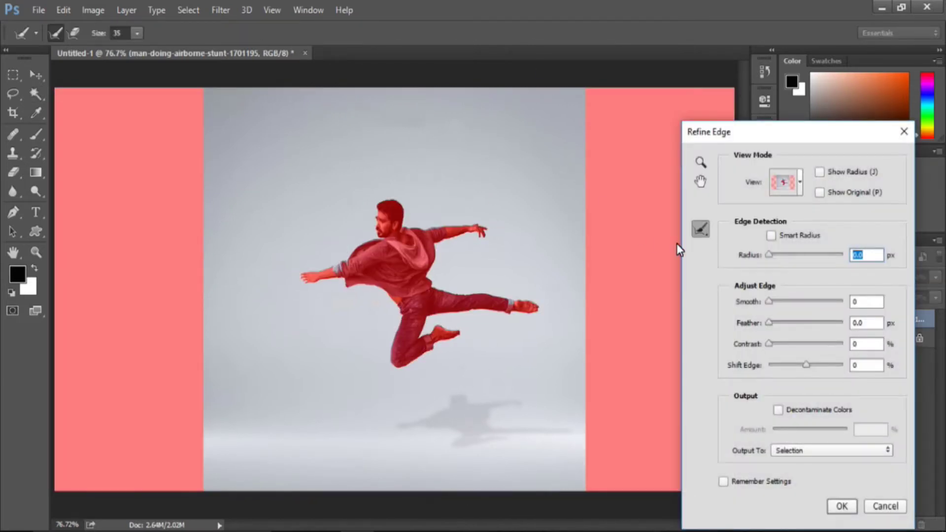
click(770, 237)
drag(769, 255, 772, 261)
drag(771, 261, 773, 261)
drag(770, 302, 772, 324)
click(772, 324)
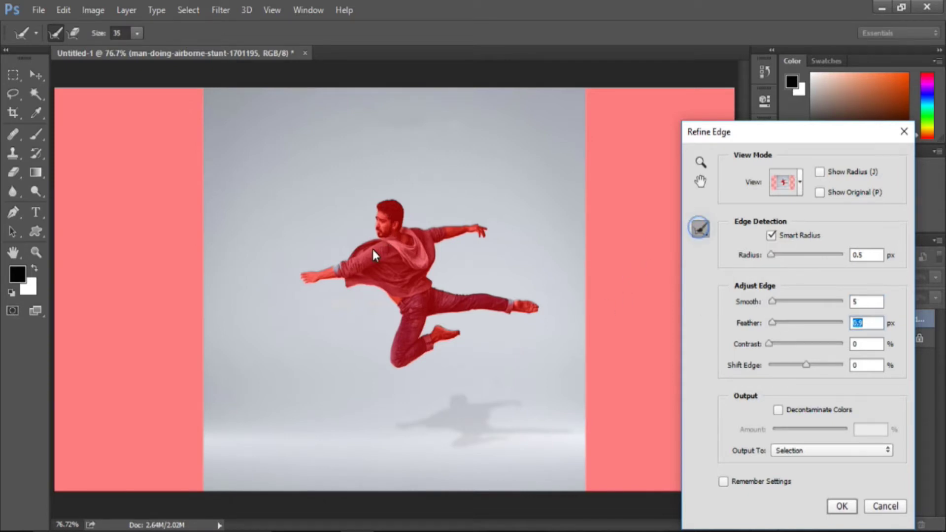
Step: Brush the refine radius along the man's arm and jeans, then apply the refined edge
drag(355, 268, 348, 274)
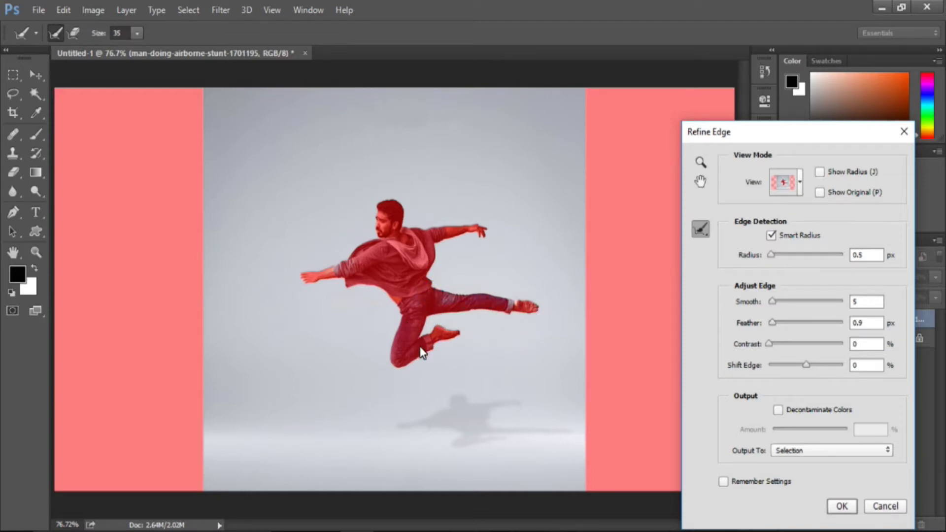
drag(424, 291, 452, 302)
click(840, 507)
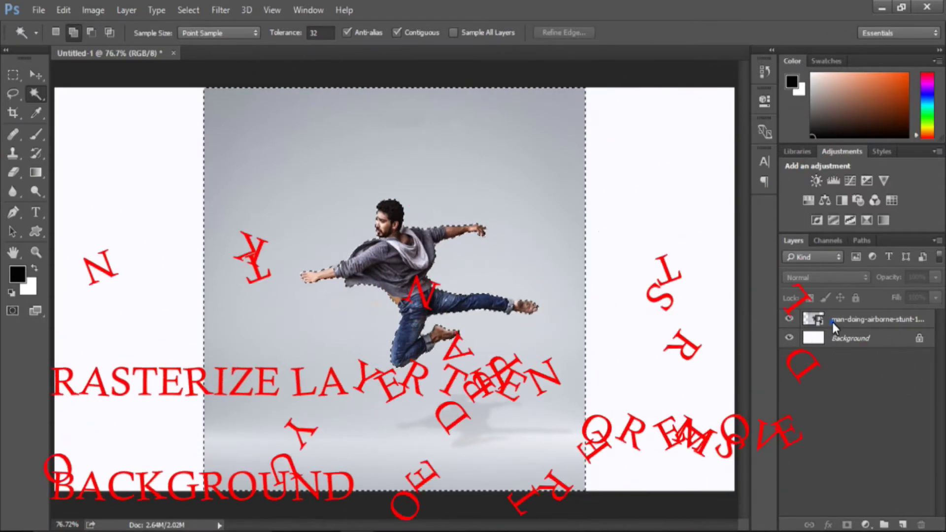
Step: Rasterize the photo layer, delete the selected grey backdrop and deselect
right_click(832, 323)
click(574, 323)
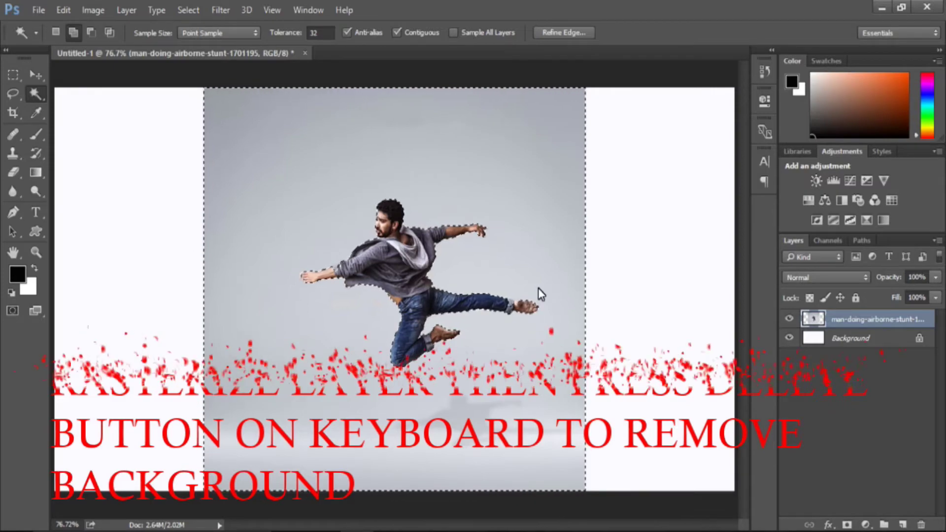
key(Delete)
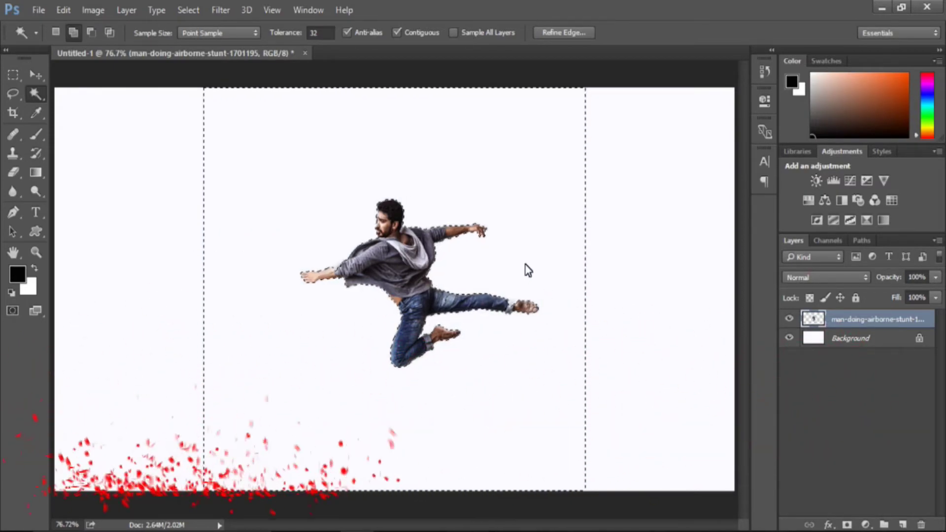
key(m)
Step: Duplicate the cut-out man layer and toggle the copy's visibility to compare
key(ctrl+j)
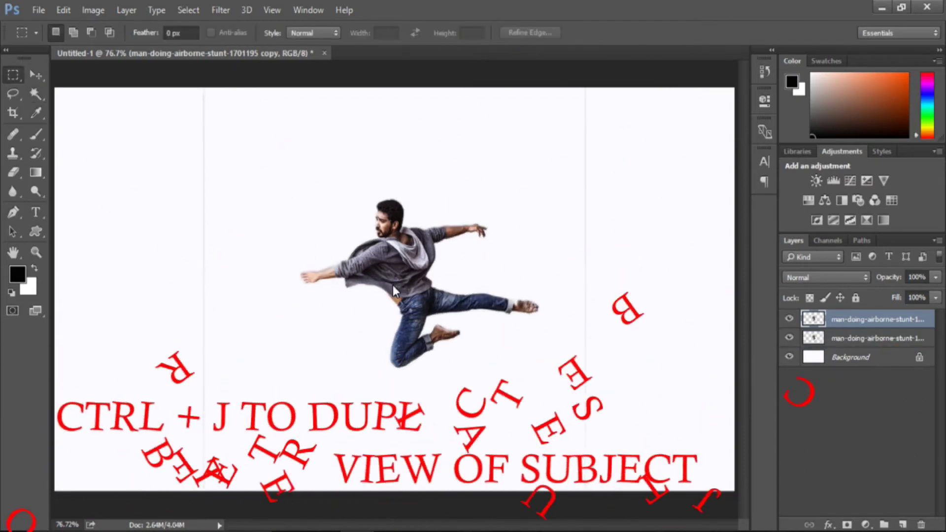
click(32, 74)
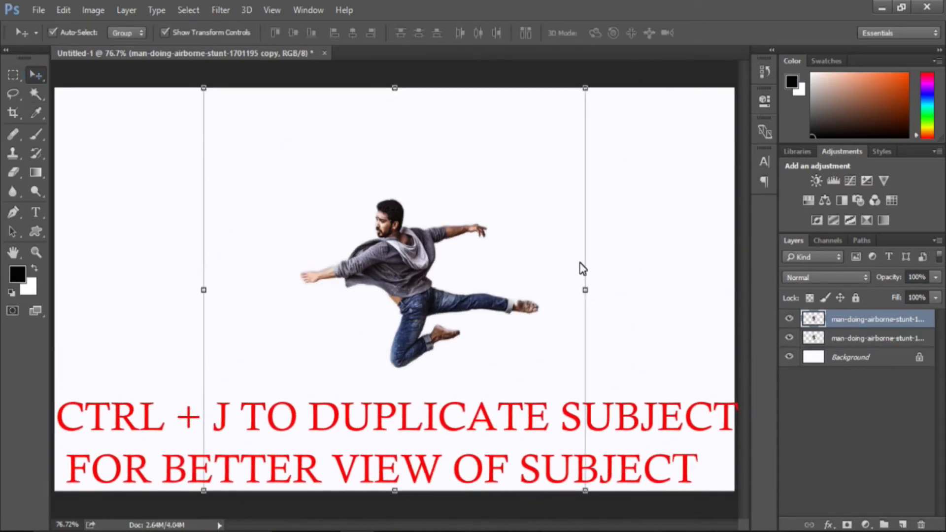
click(791, 319)
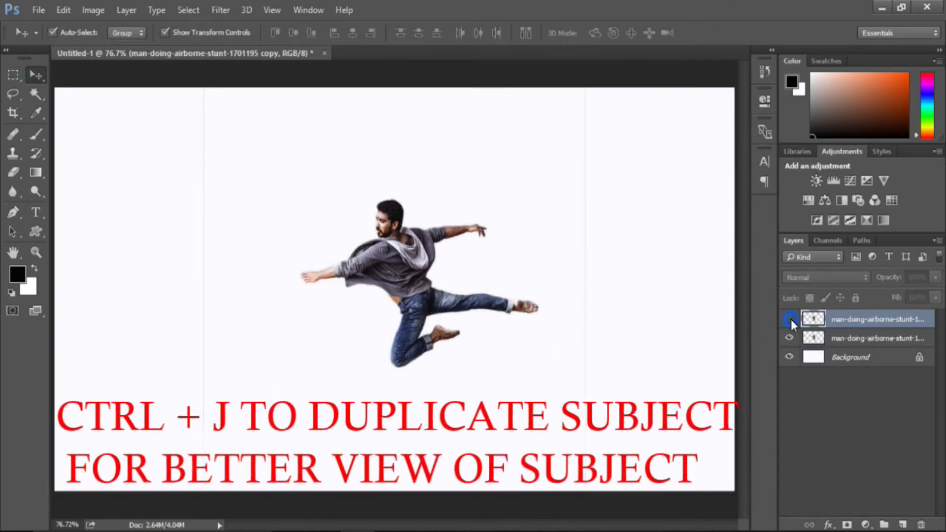
click(790, 319)
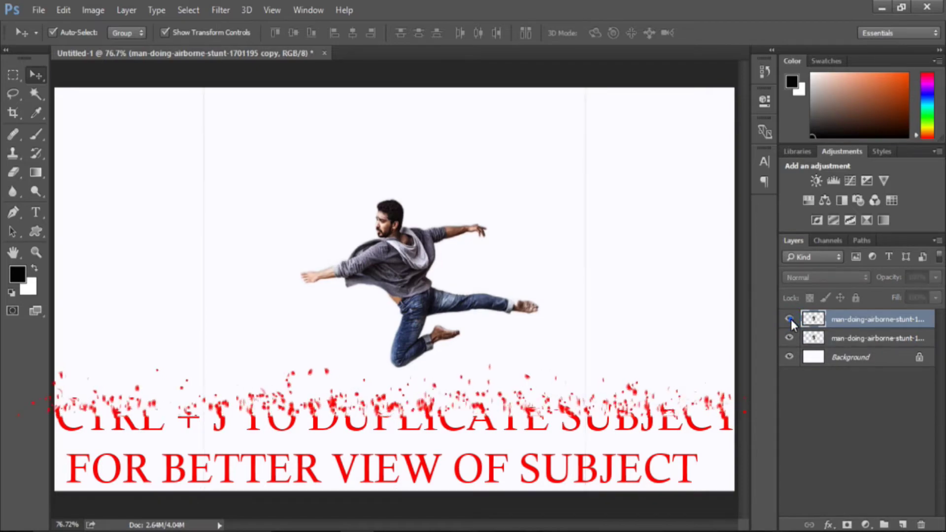
click(791, 319)
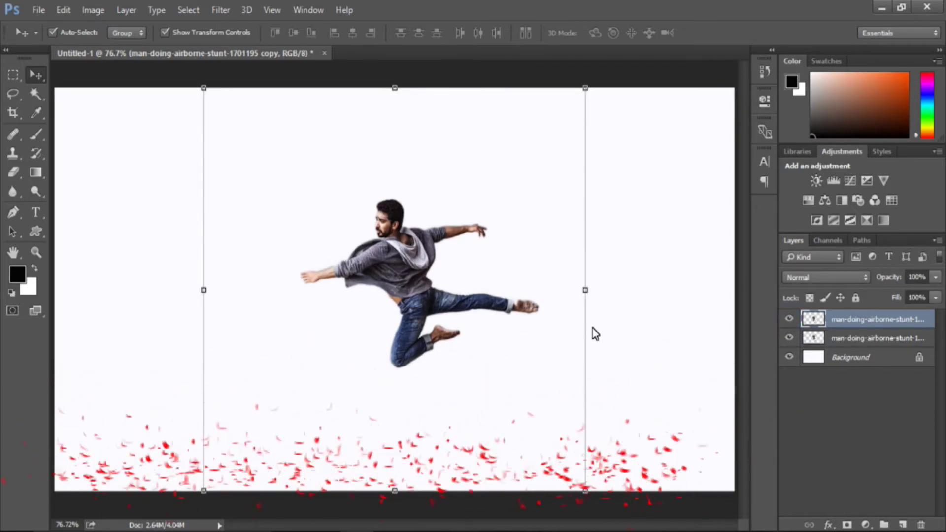
Step: Copy a narrow head-to-waist strip of the man onto its own layer
click(13, 73)
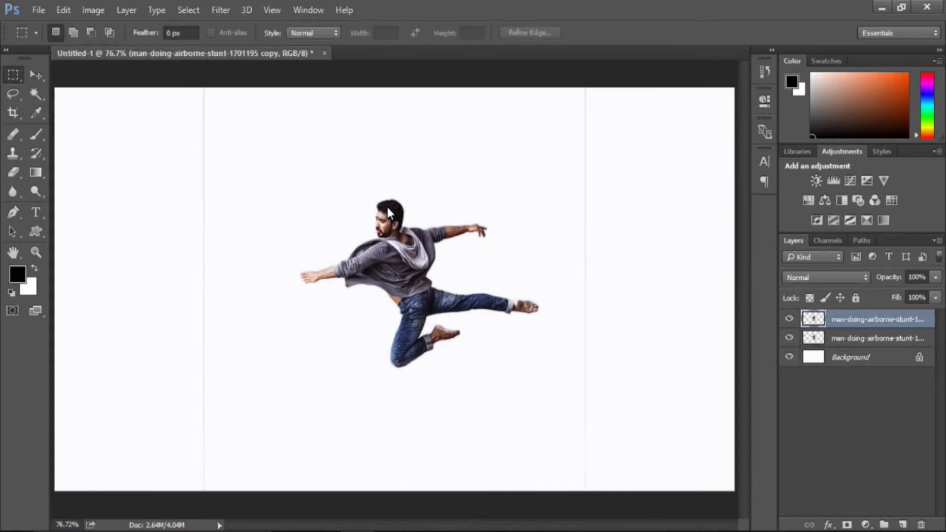
drag(388, 206, 392, 286)
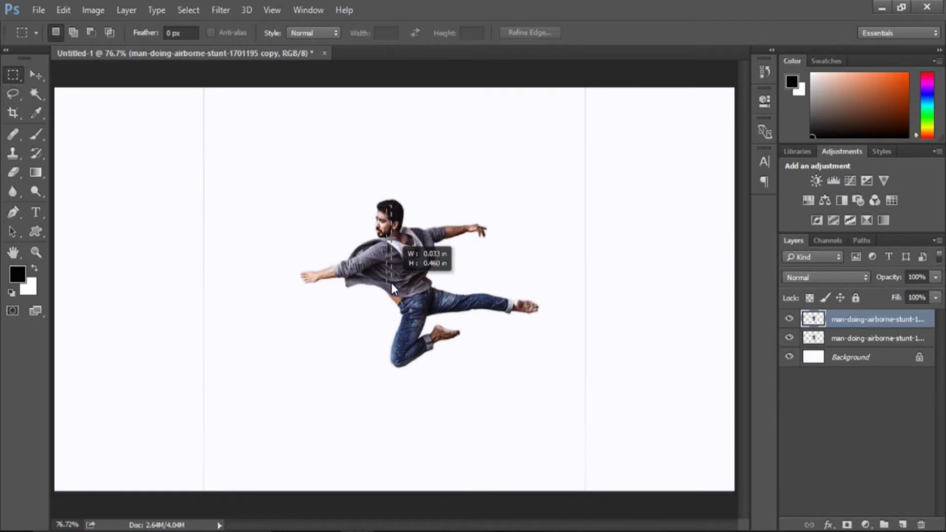
drag(392, 283, 392, 283)
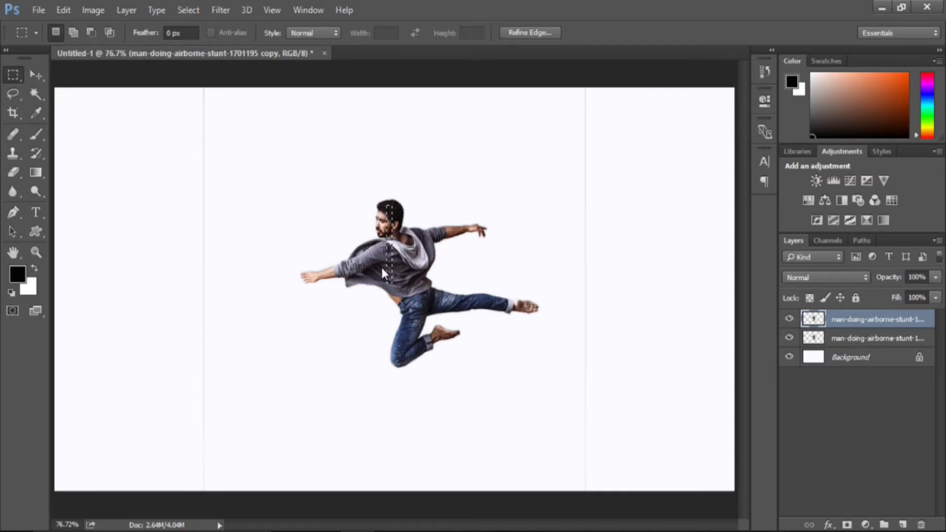
key(ctrl+j)
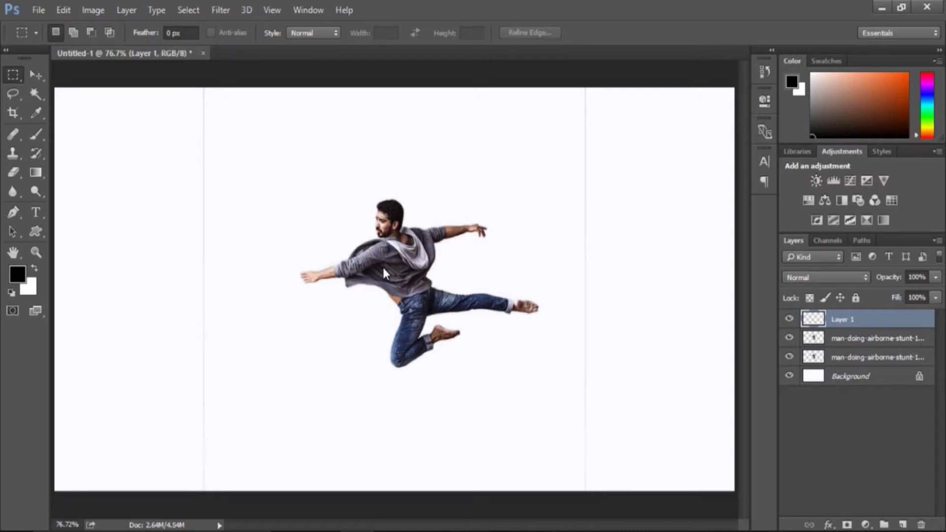
Step: Stretch the strip to both canvas edges, slightly taller, and add a new empty layer
click(41, 75)
key(ctrl+t)
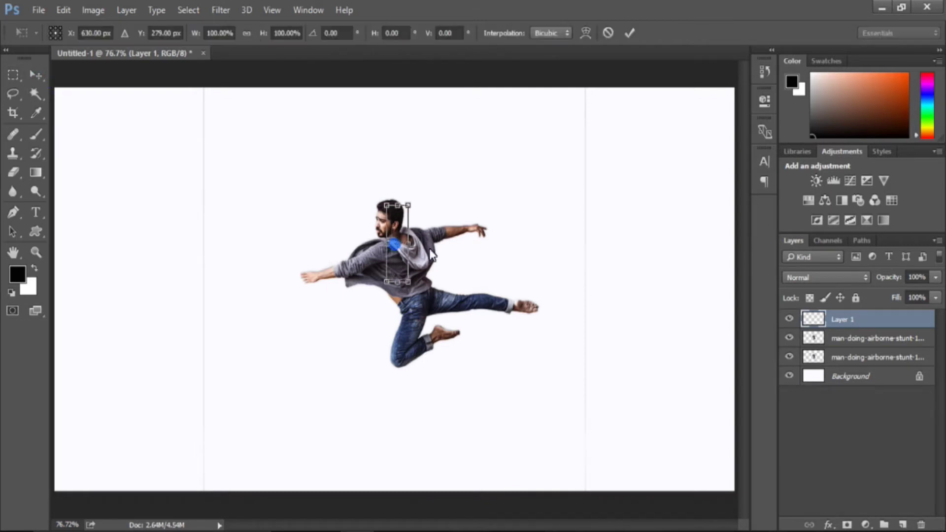
drag(389, 243, 736, 260)
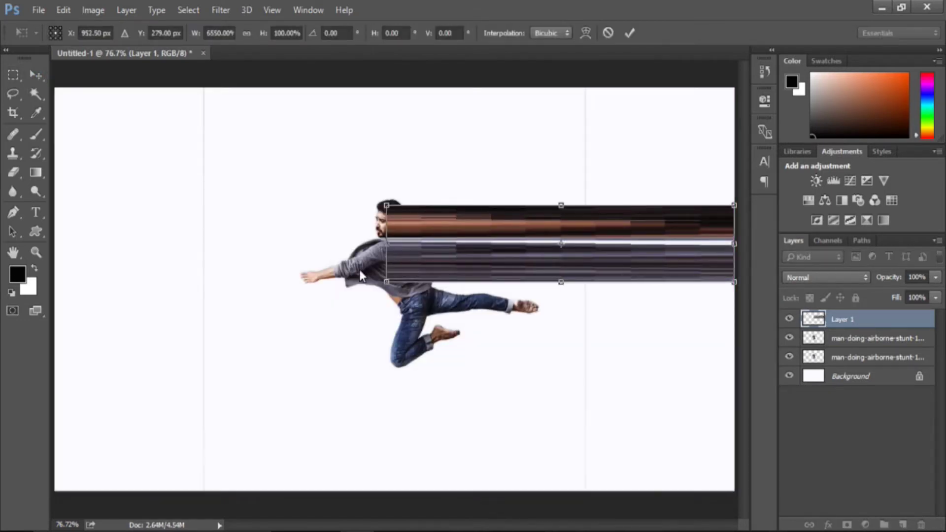
drag(386, 244, 50, 242)
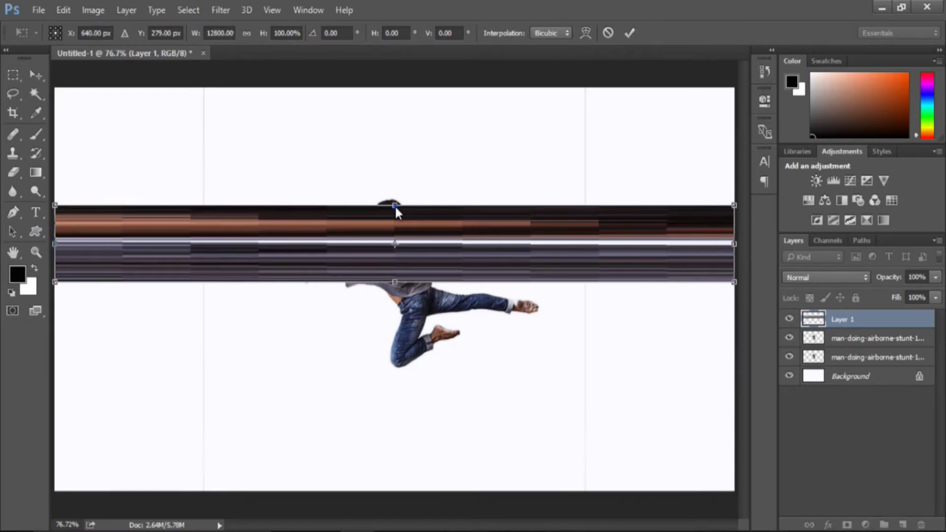
drag(394, 205, 395, 200)
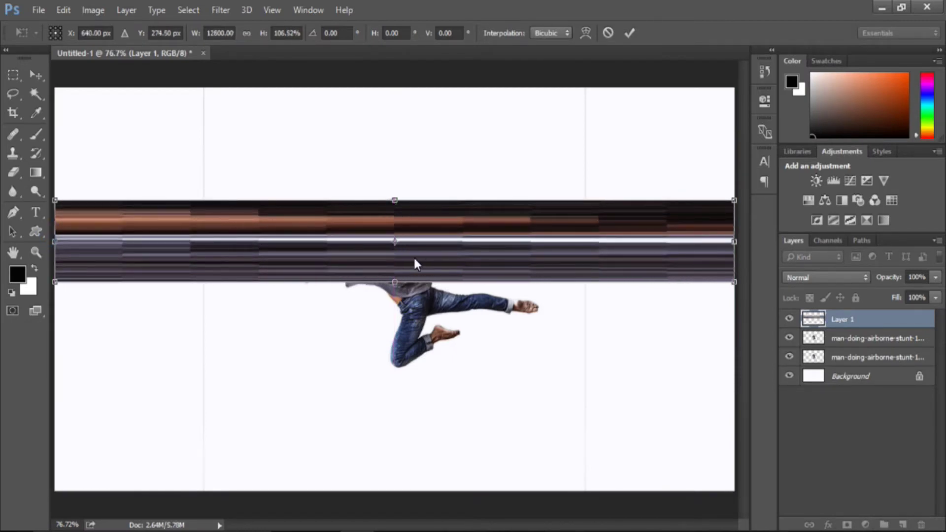
key(Return)
key(ctrl+shift+alt+n)
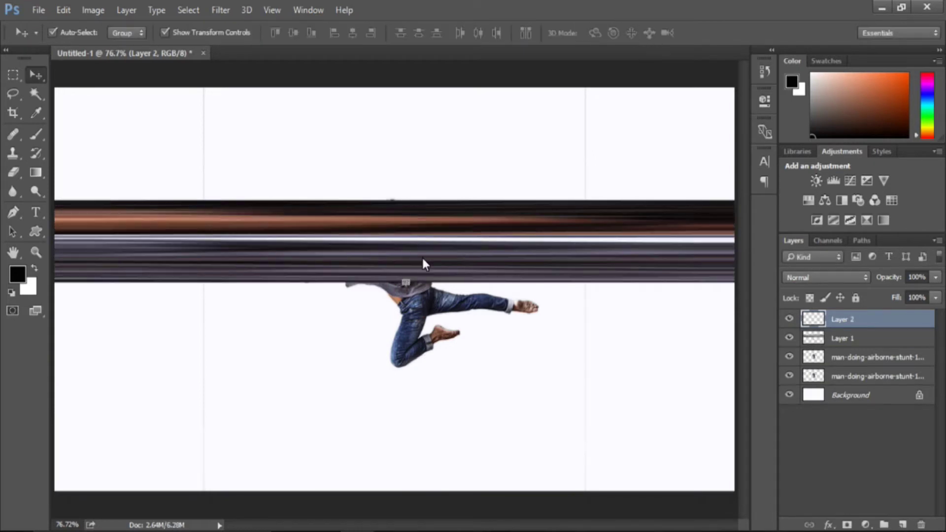
Step: Copy a thin vertical sliver through the man's legs onto its own layer
click(841, 379)
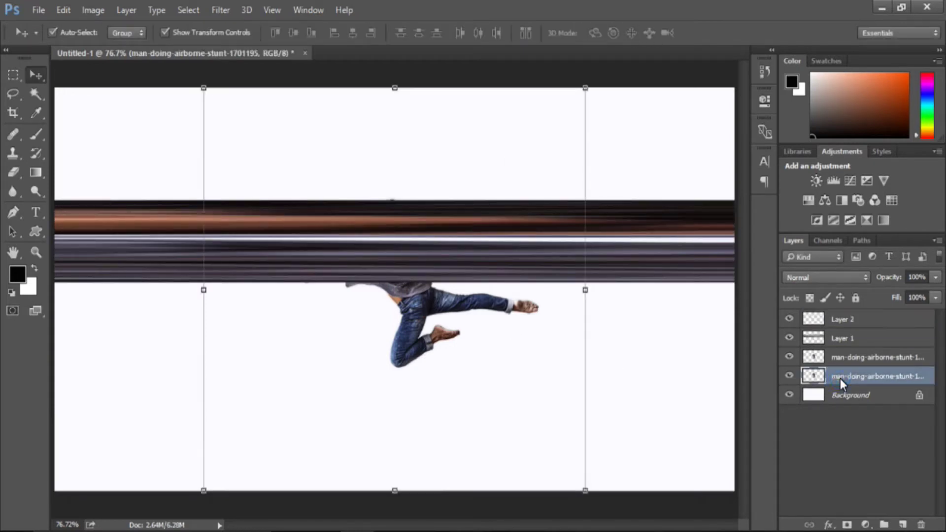
click(13, 74)
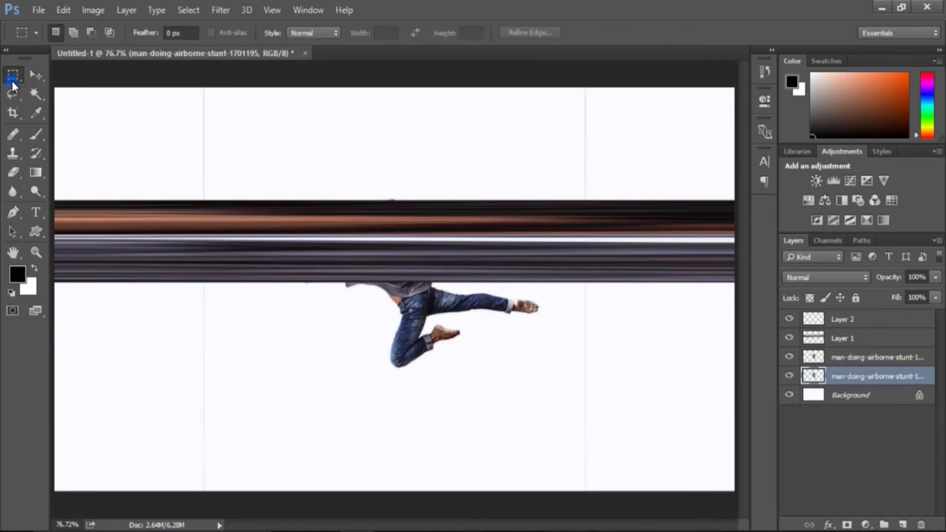
drag(406, 284, 410, 342)
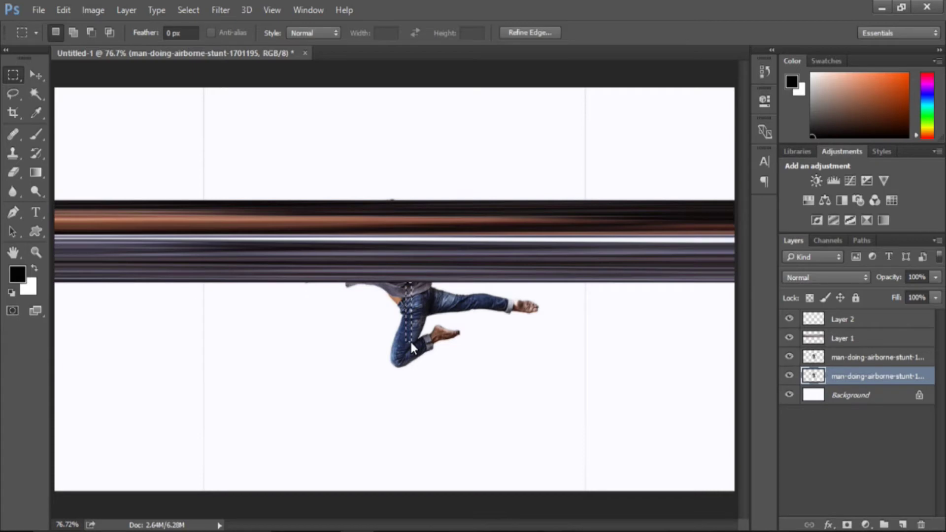
key(ctrl+j)
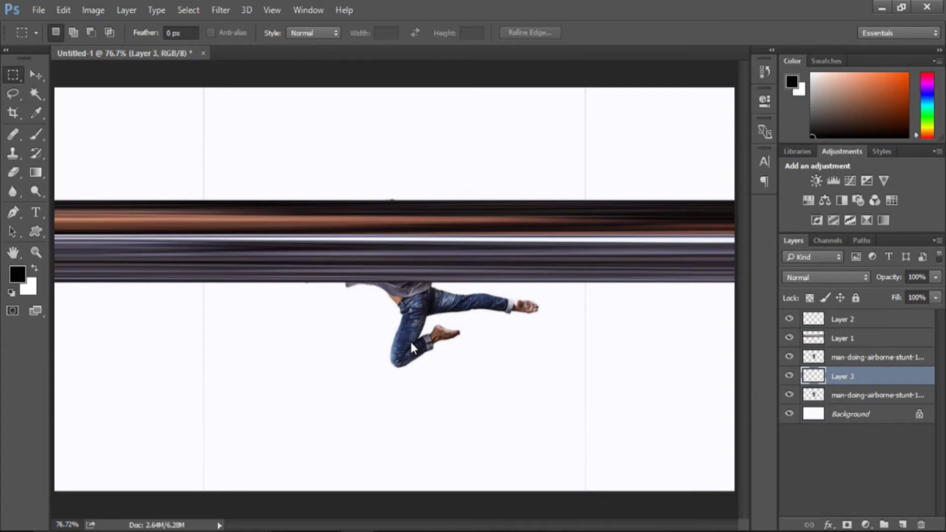
Step: Stretch the leg sliver to both canvas edges and taller, then move it above the man layers
click(35, 74)
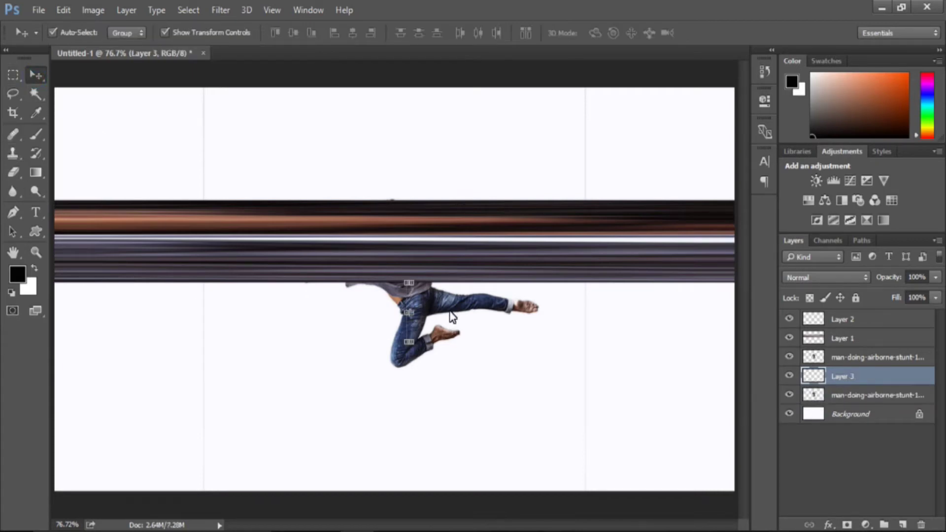
drag(412, 310, 740, 330)
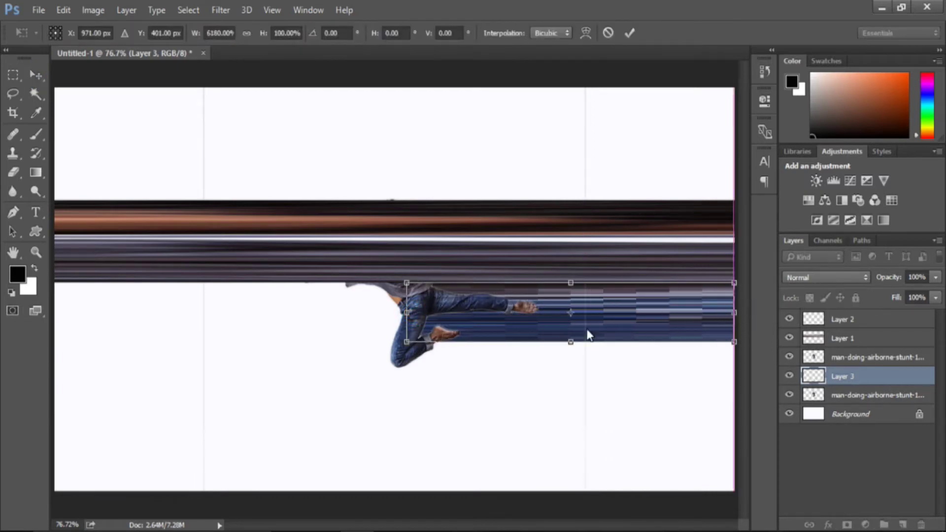
drag(406, 313, 45, 309)
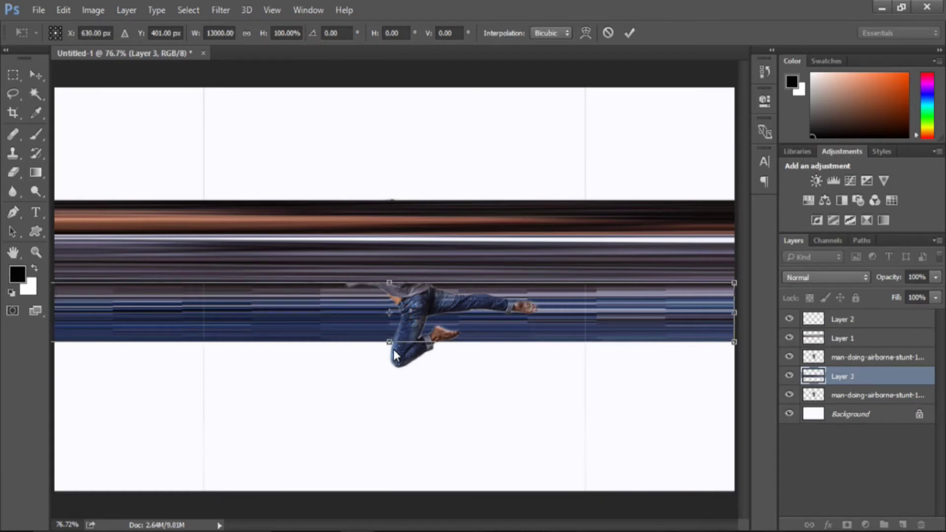
drag(389, 347, 392, 376)
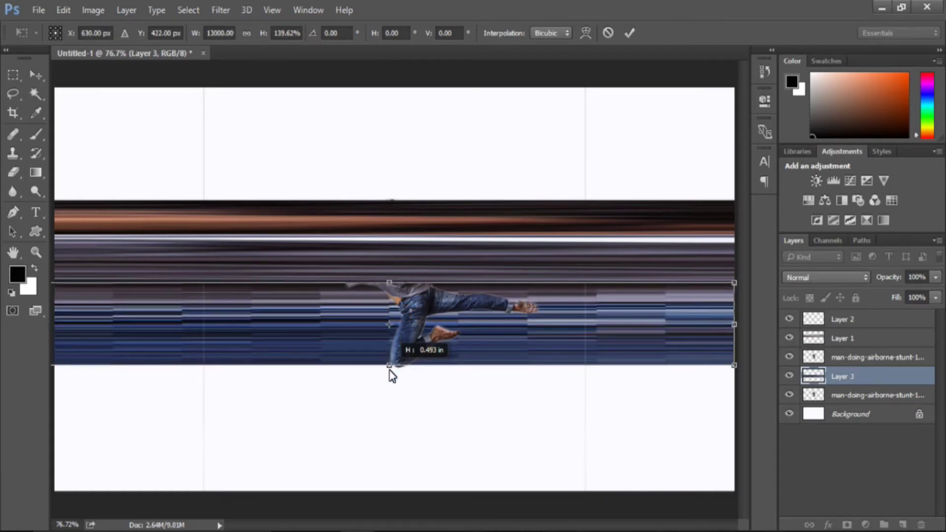
drag(391, 376, 391, 378)
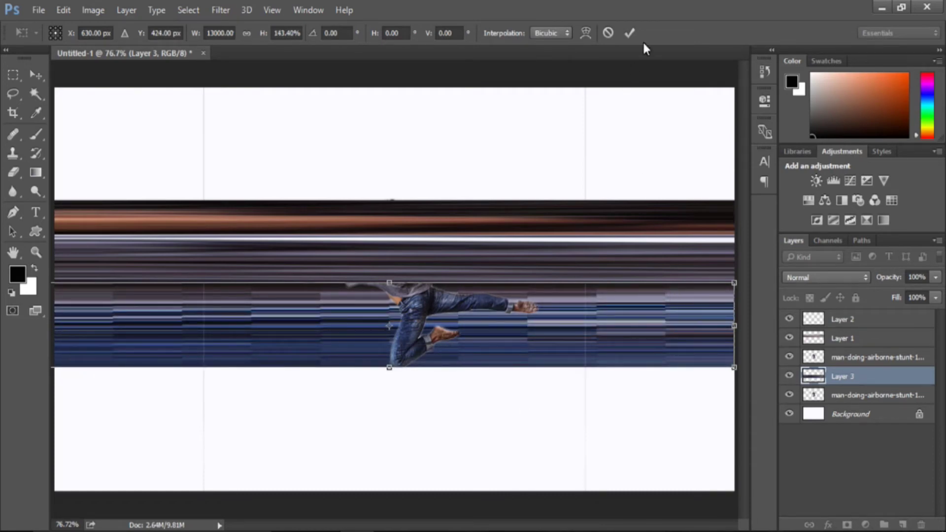
click(630, 34)
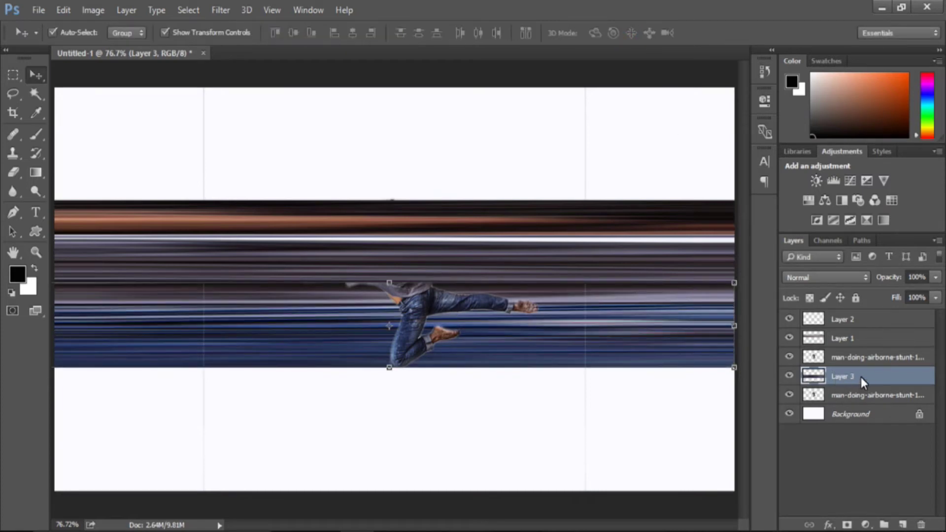
drag(861, 377, 860, 350)
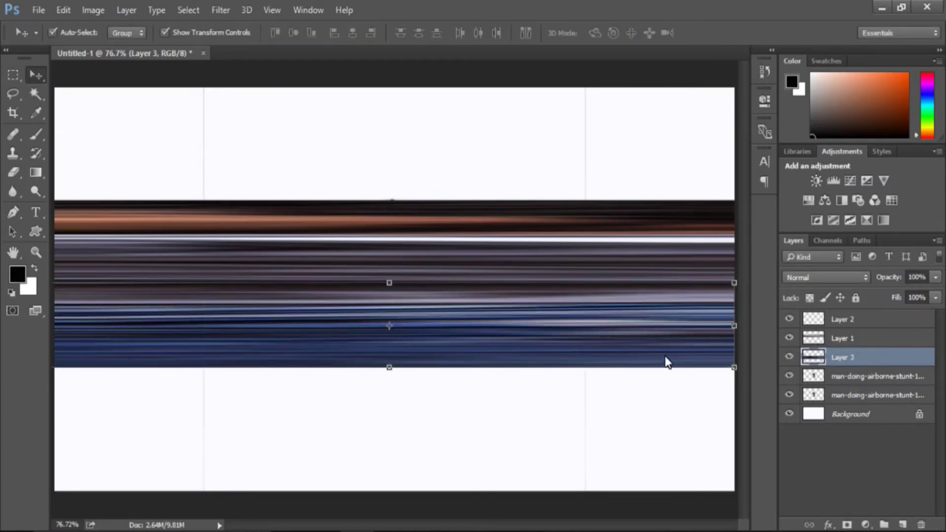
Step: Select both jumping-man layers and drag them to the top of the Layers panel
click(850, 397)
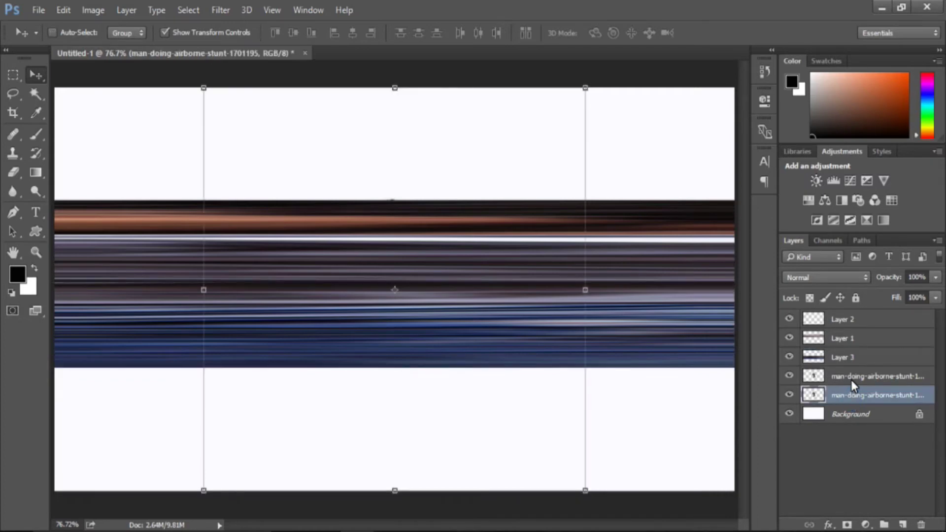
shift+click(852, 381)
drag(850, 380, 853, 313)
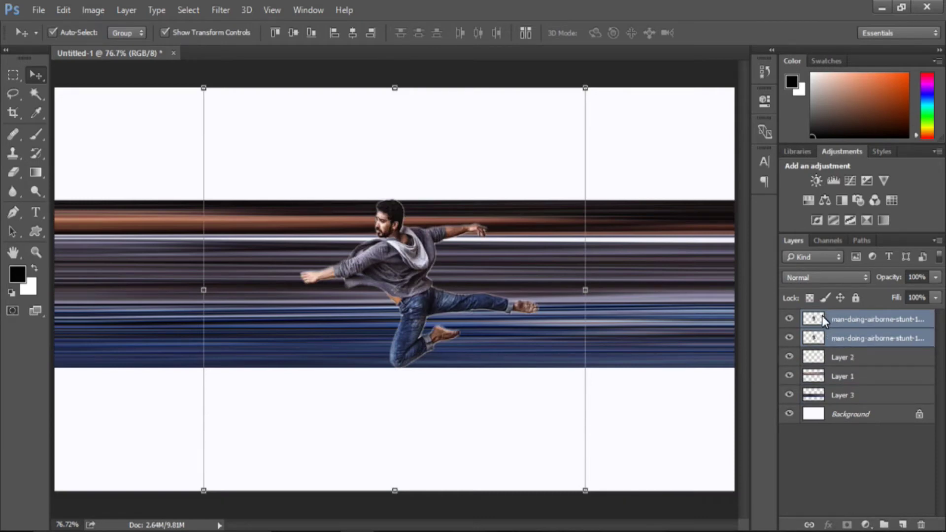
click(698, 281)
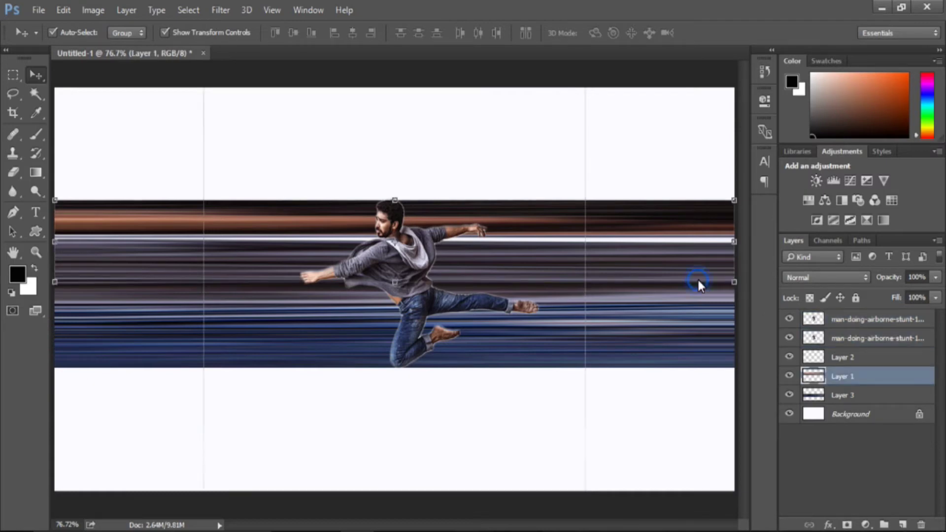
Step: Hide both jumping-man layers and the white Background layer
click(790, 319)
click(790, 337)
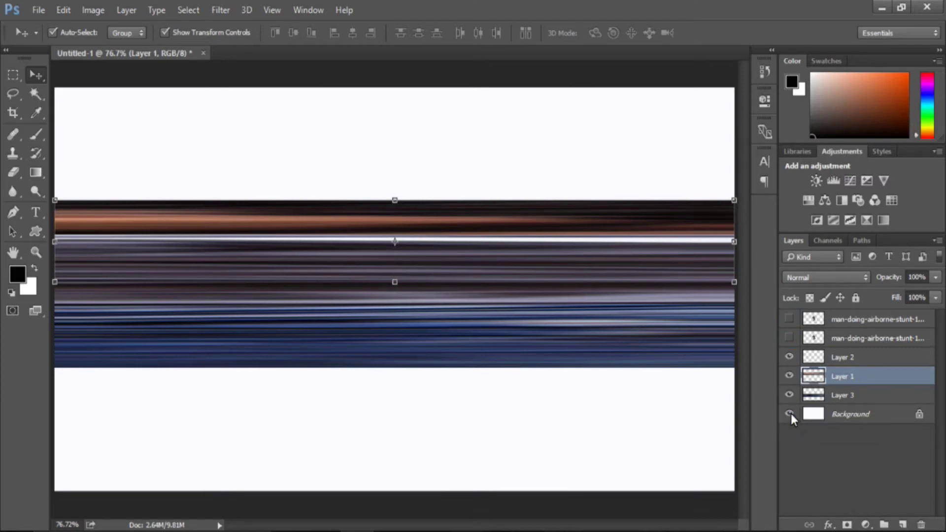
click(790, 414)
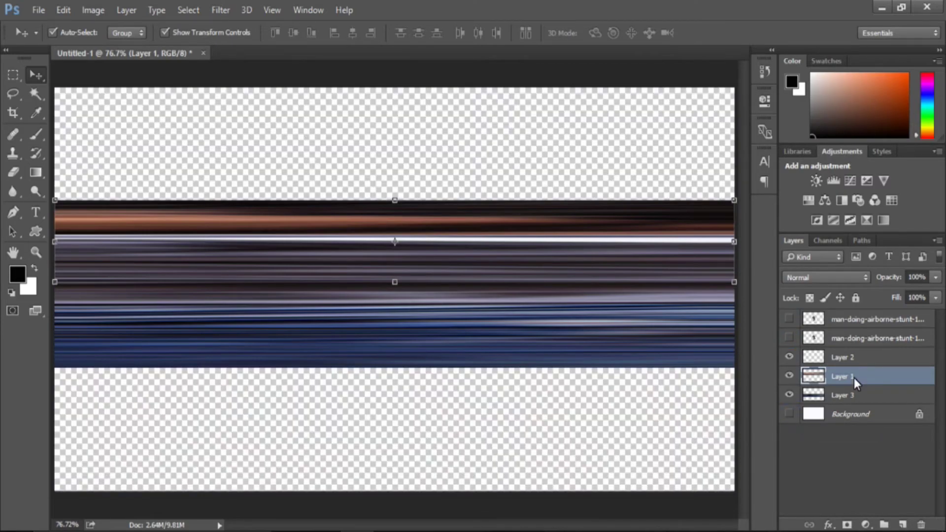
Step: Select Layers 1, 2 and 3 and stamp them into a new merged Layer 4
click(838, 359)
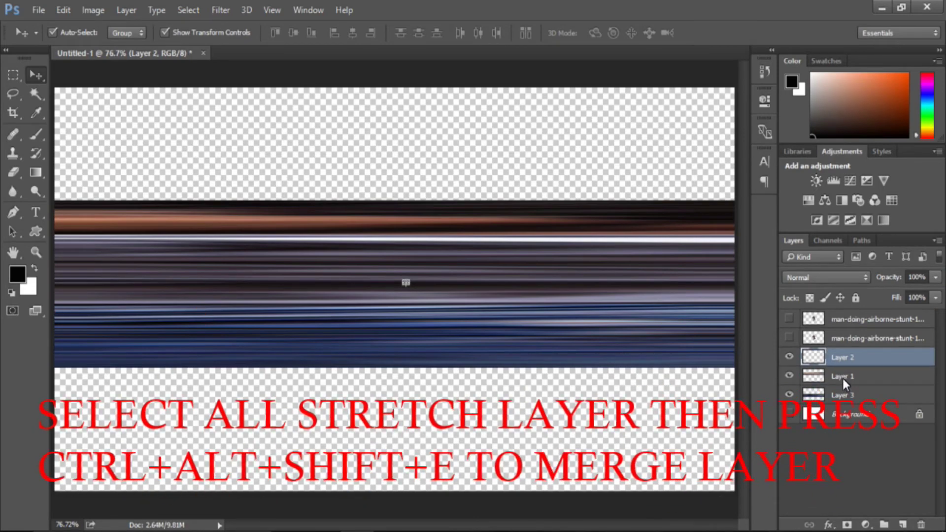
click(842, 379)
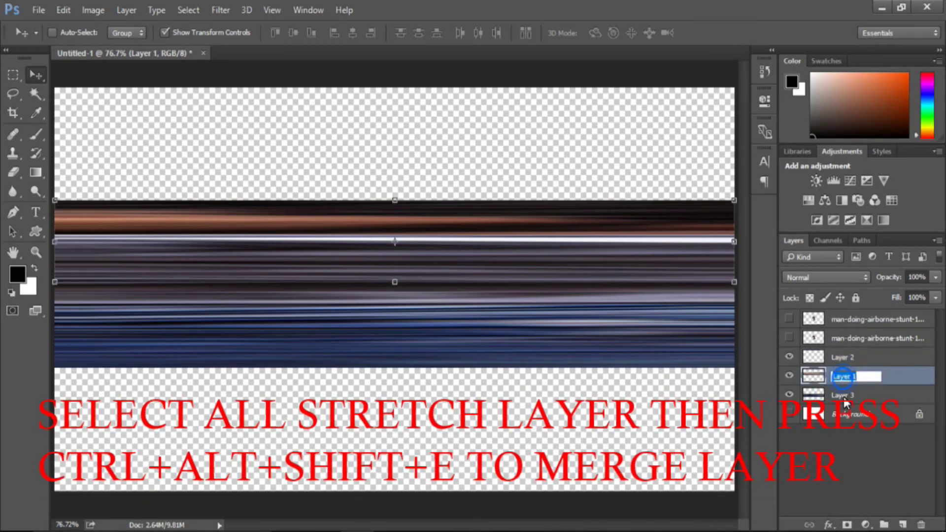
shift+click(889, 364)
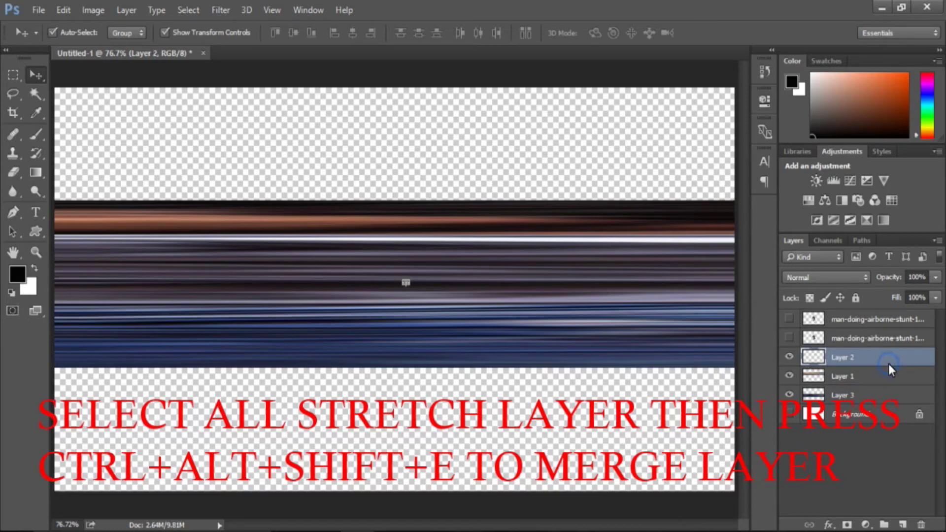
shift+click(882, 394)
key(ctrl)
key(ctrl+alt+e)
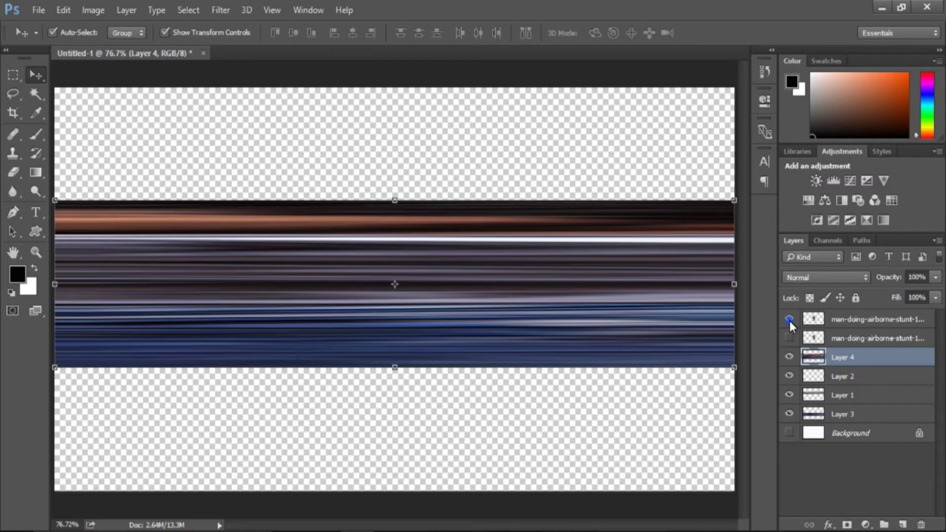
Step: Show the man layers and white background again, and select both man layers
drag(789, 320, 790, 337)
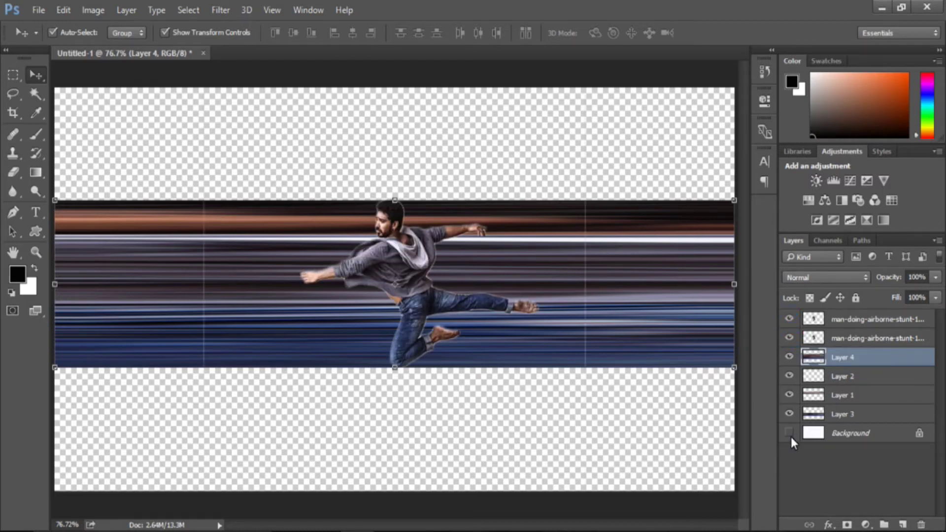
click(790, 433)
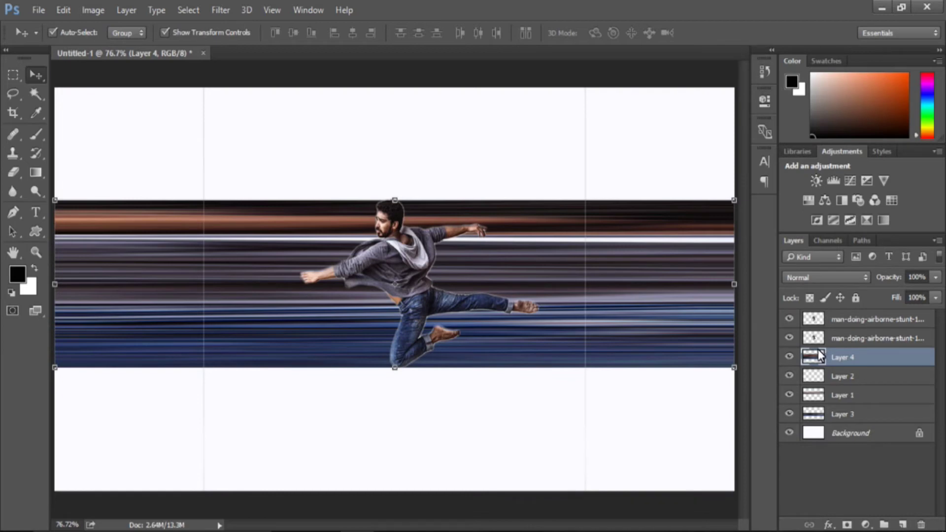
click(845, 317)
ctrl+click(846, 341)
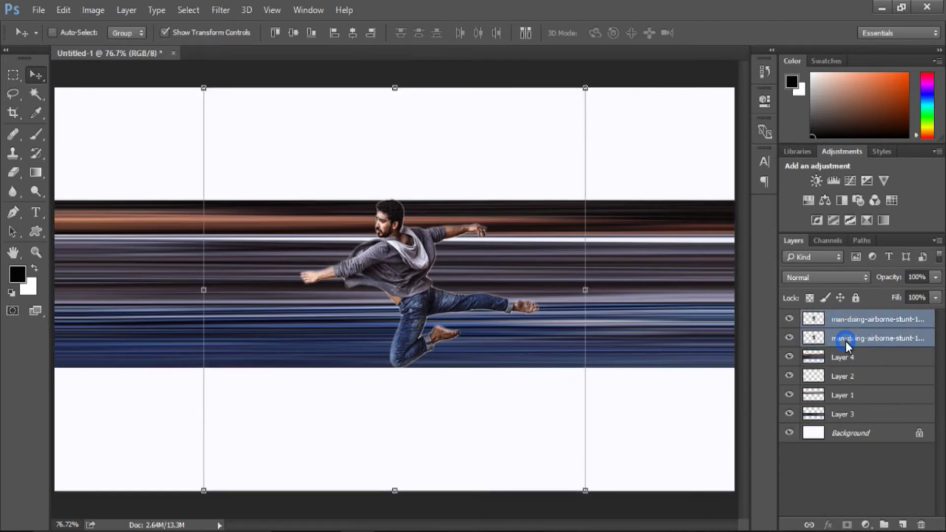
Step: Shift the man left across the streaks, then select merged Layer 4 and open the Edit menu
drag(415, 278, 297, 269)
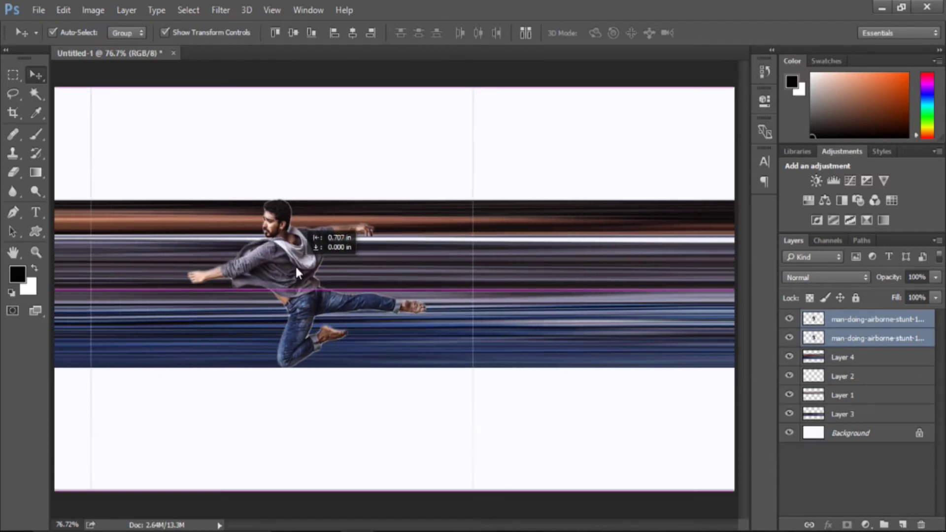
drag(296, 269, 296, 269)
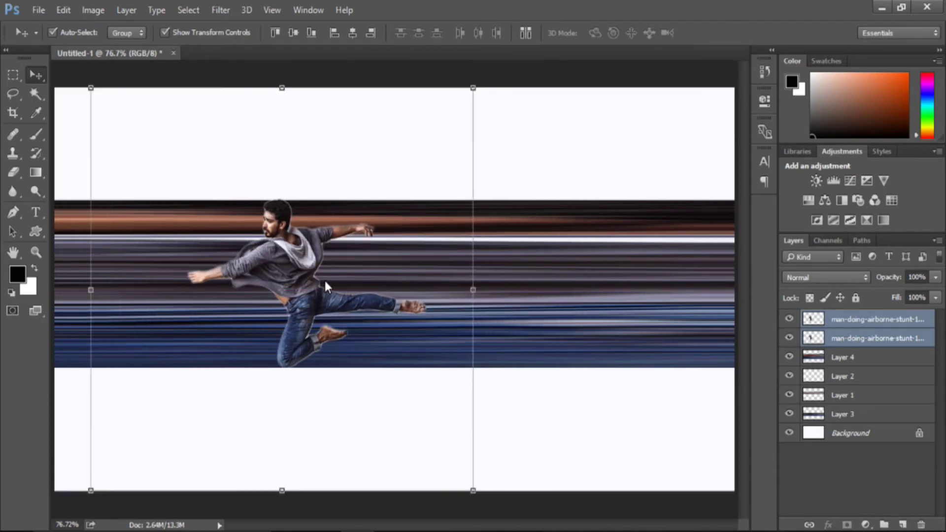
click(847, 366)
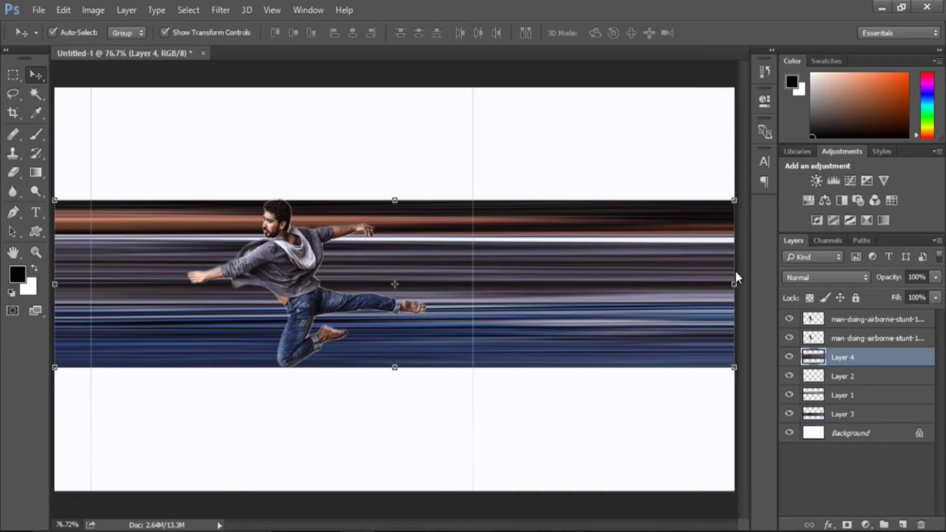
click(64, 11)
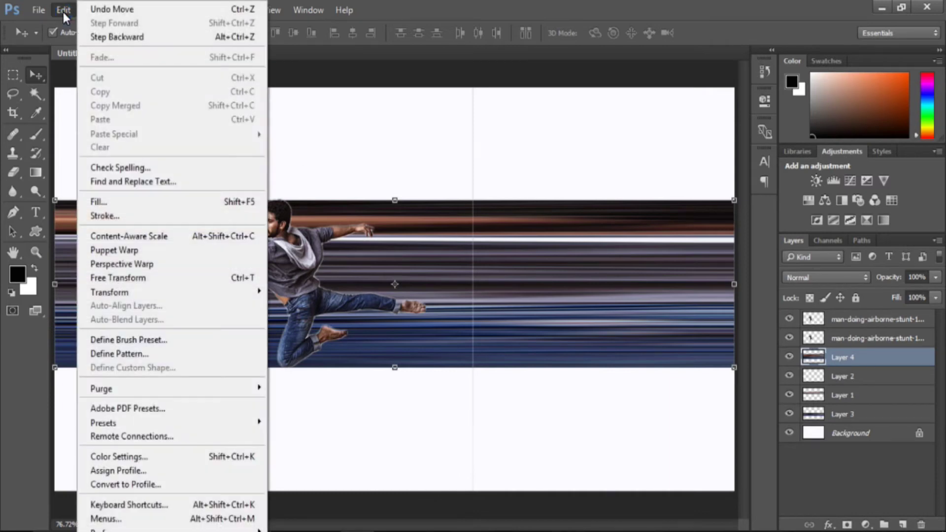
mouse_move(109, 291)
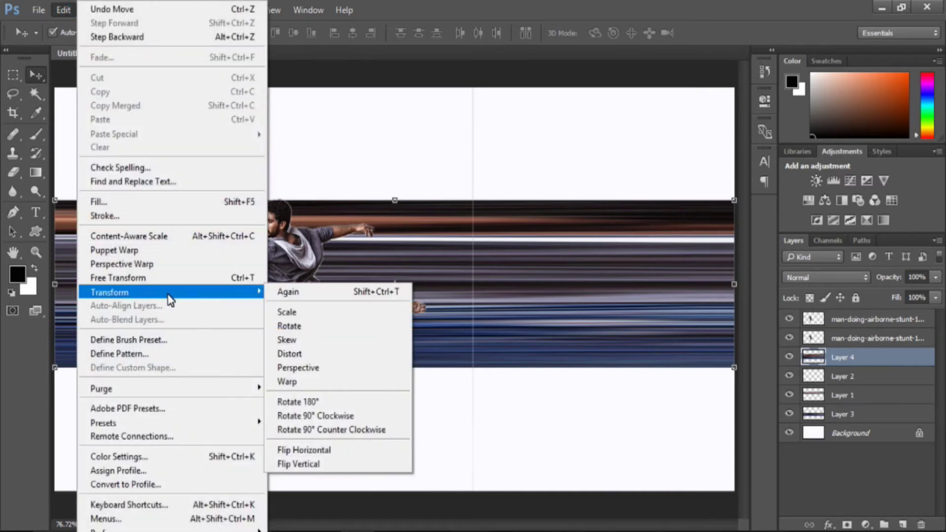
Step: Warp the streak band, dragging its right edges down into a sag and raising the top-left corner
click(329, 382)
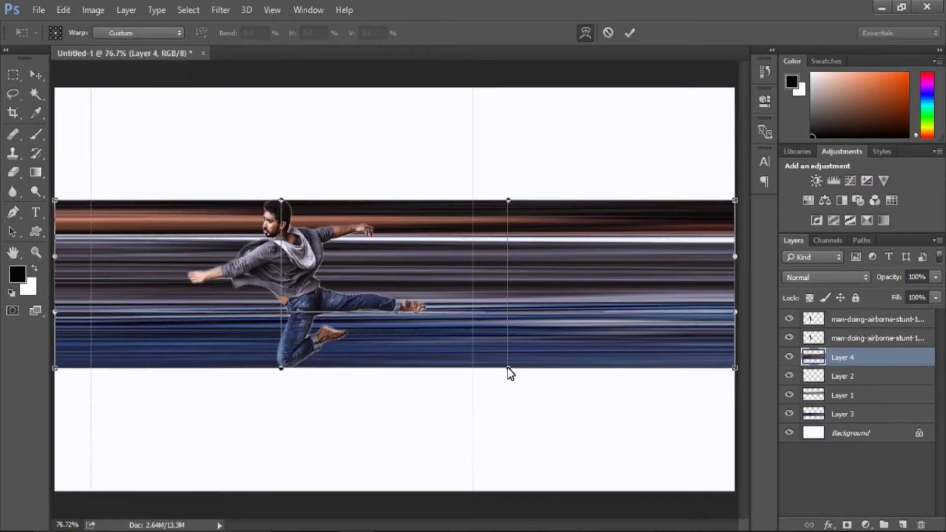
drag(509, 369, 525, 453)
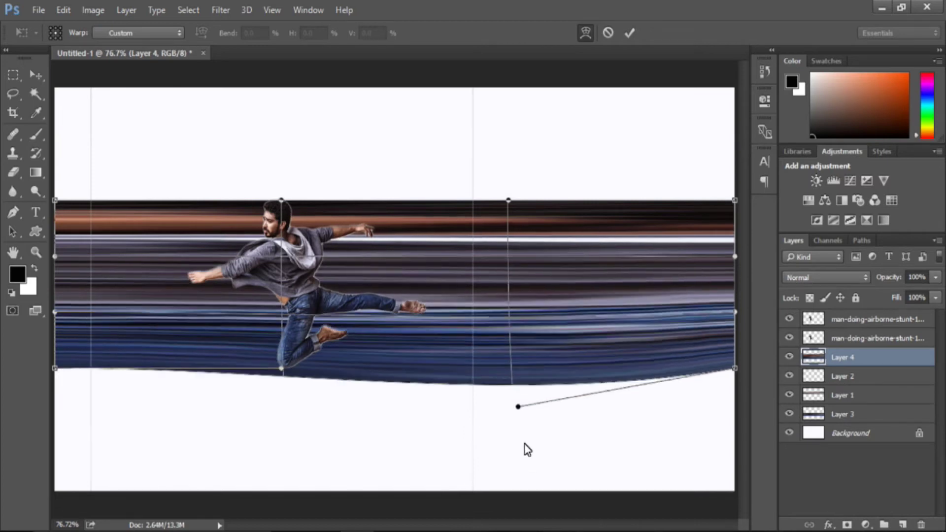
drag(526, 454, 558, 476)
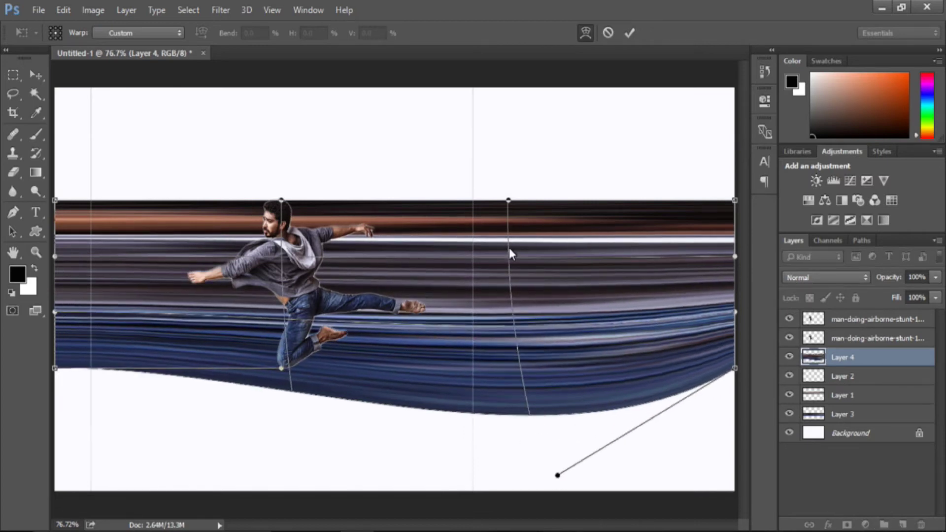
drag(507, 202, 566, 329)
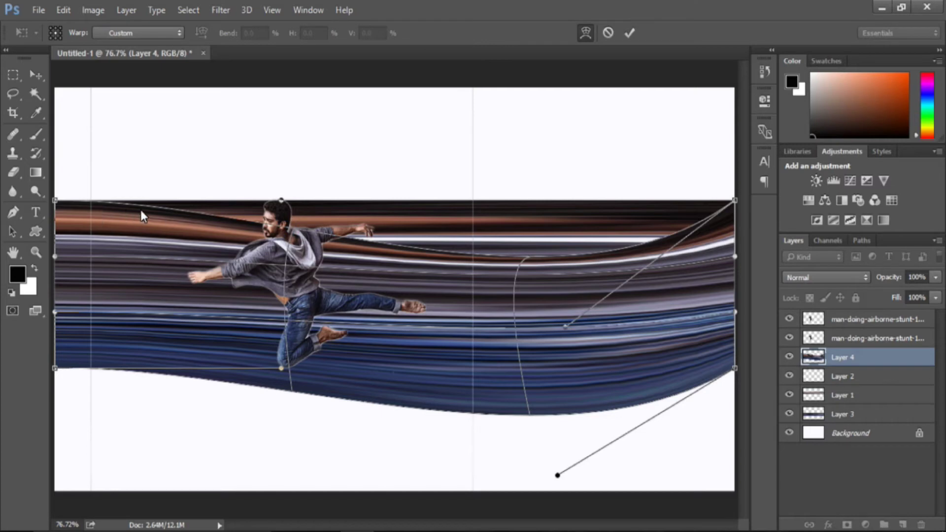
drag(55, 201, 123, 147)
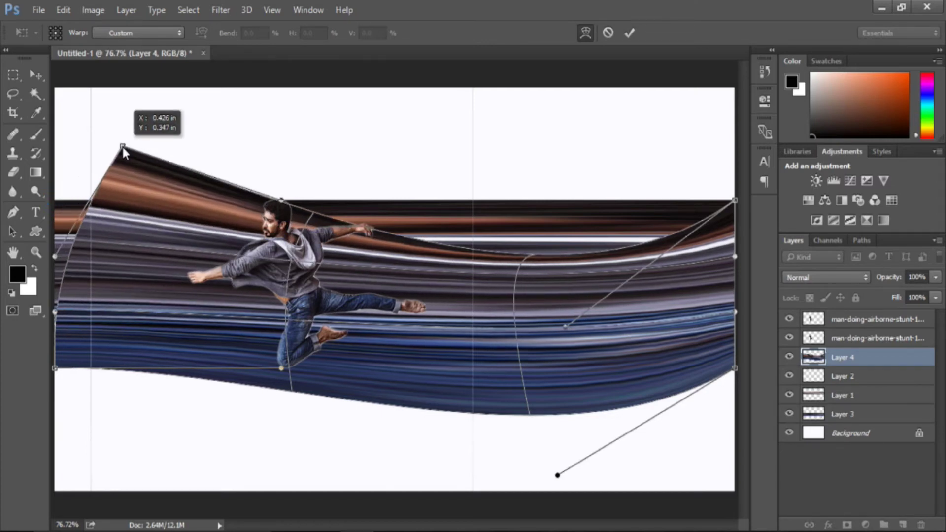
Step: Shape the band into a wave: pull corners inward, dip the right side, lift it behind the man, and commit
drag(123, 147, 123, 147)
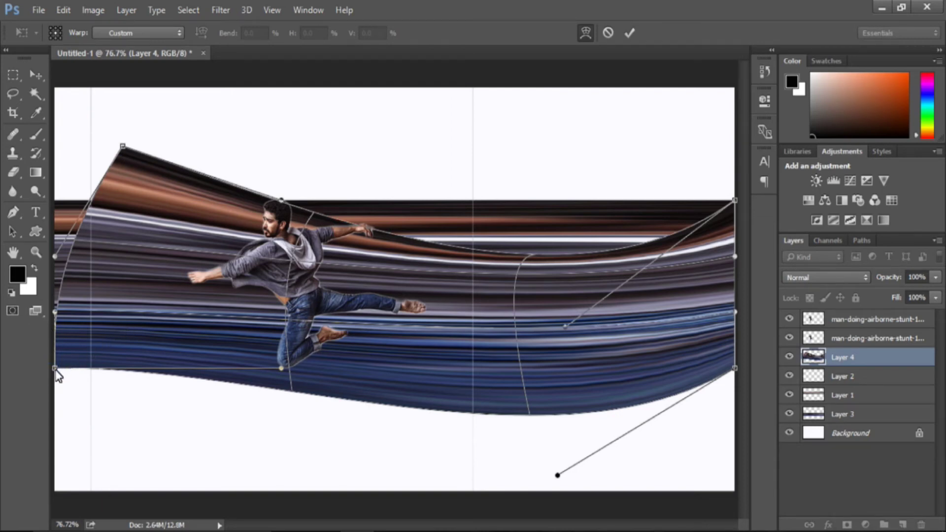
drag(55, 368, 130, 324)
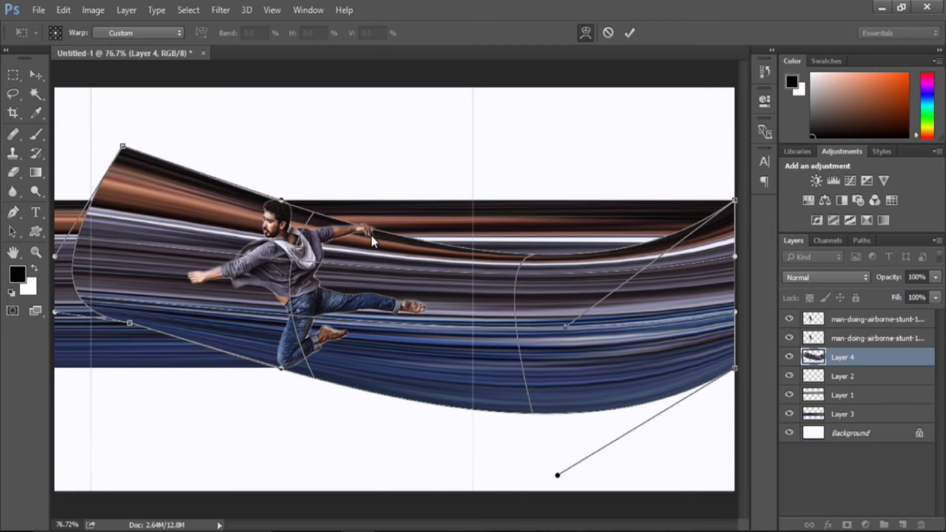
drag(370, 229, 371, 226)
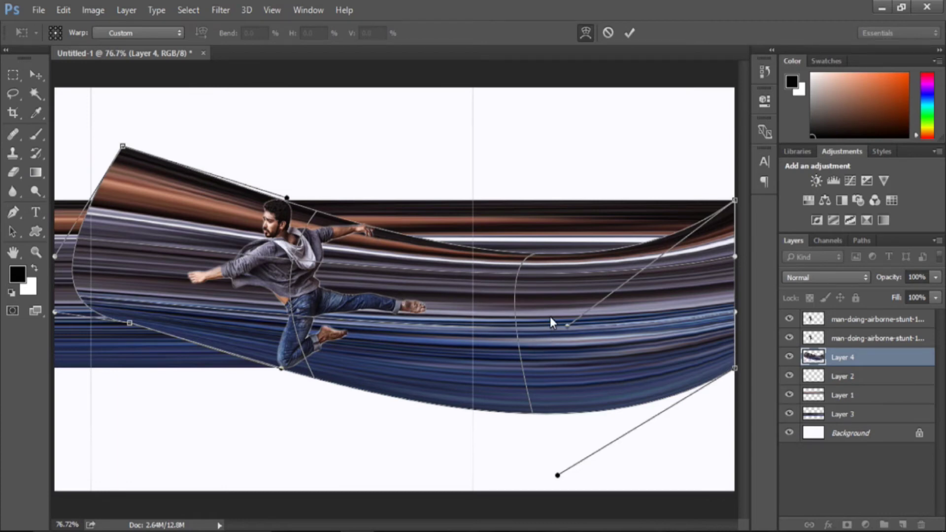
drag(536, 257, 543, 278)
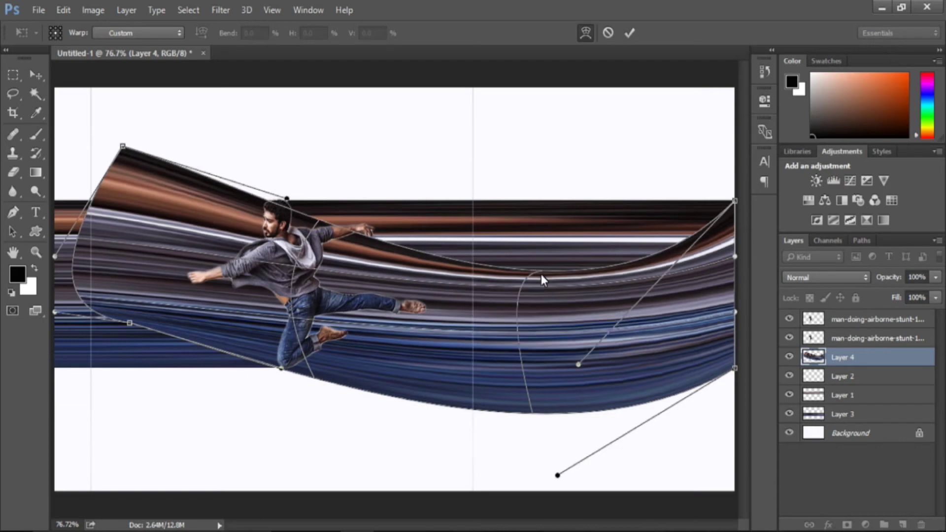
drag(532, 415, 543, 434)
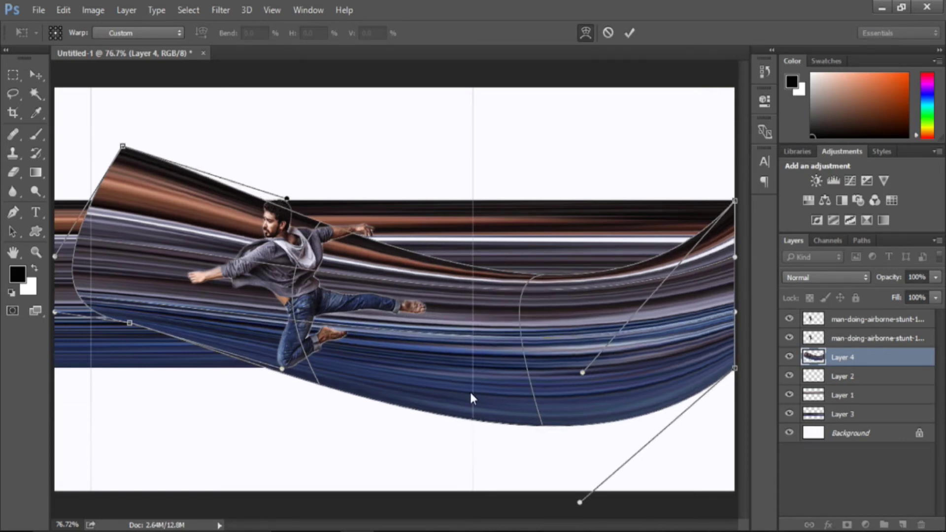
drag(266, 373, 269, 365)
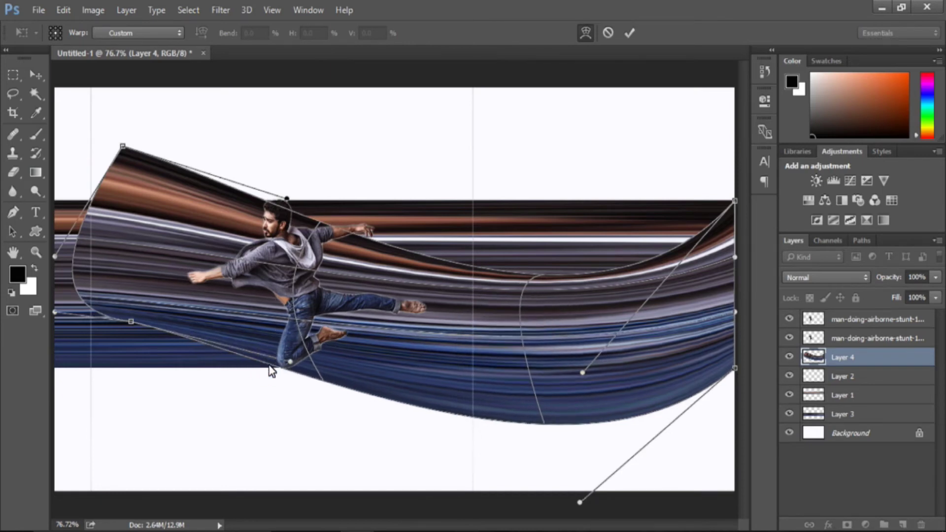
drag(320, 230, 344, 223)
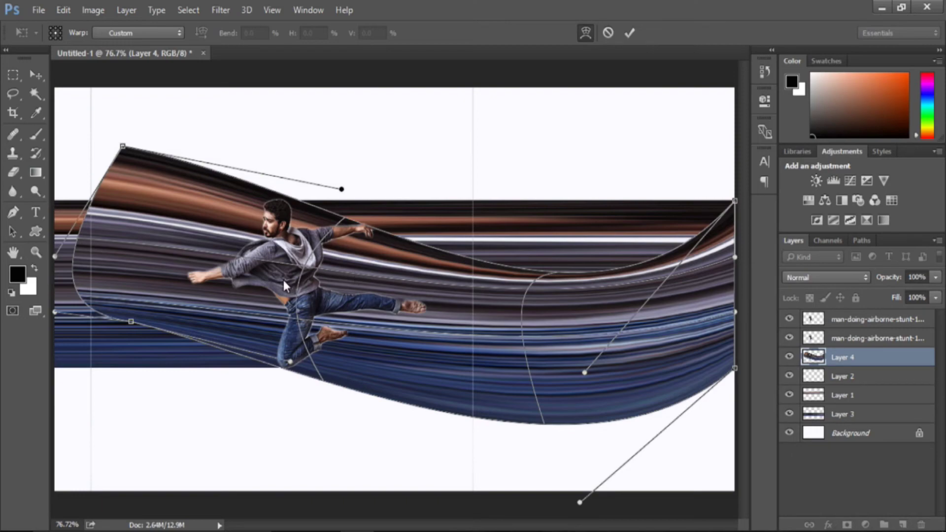
click(628, 35)
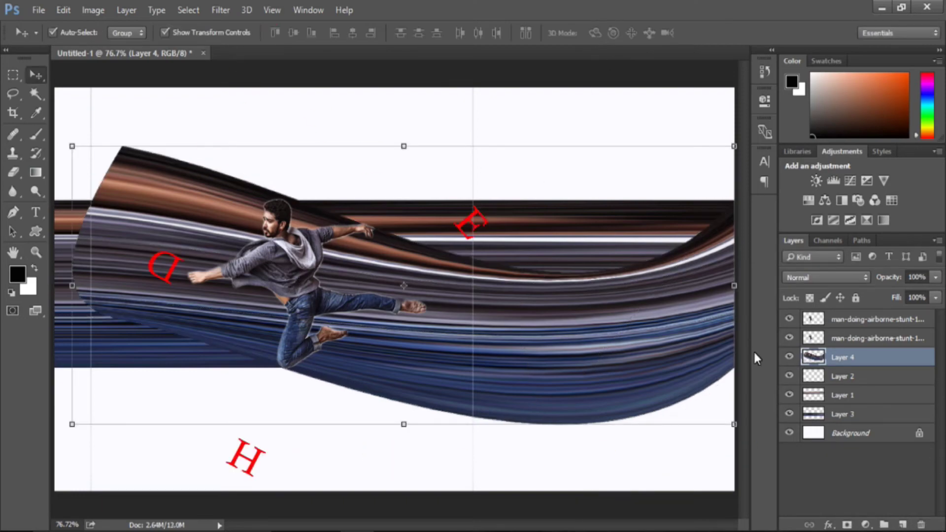
Step: Hide Layer 2, Layer 1 and Layer 3 so only the curved wave trail shows
click(790, 376)
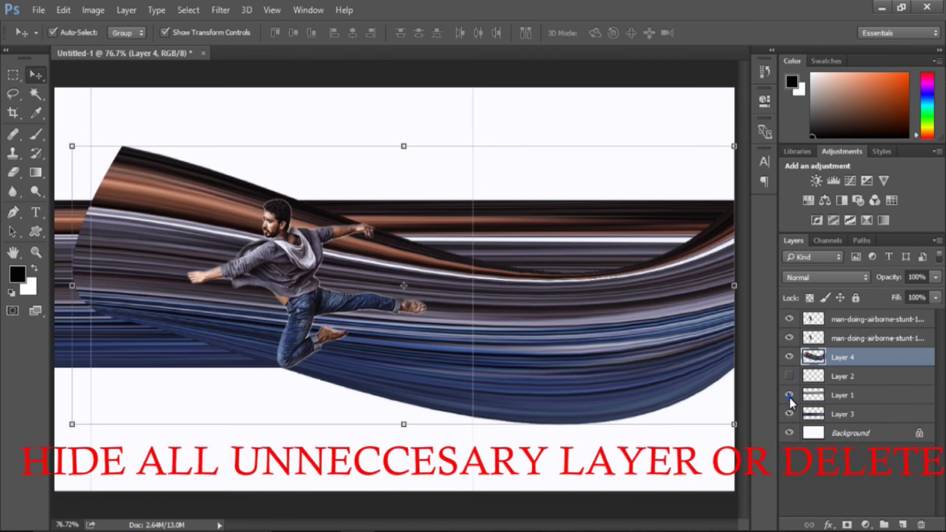
click(790, 396)
click(787, 414)
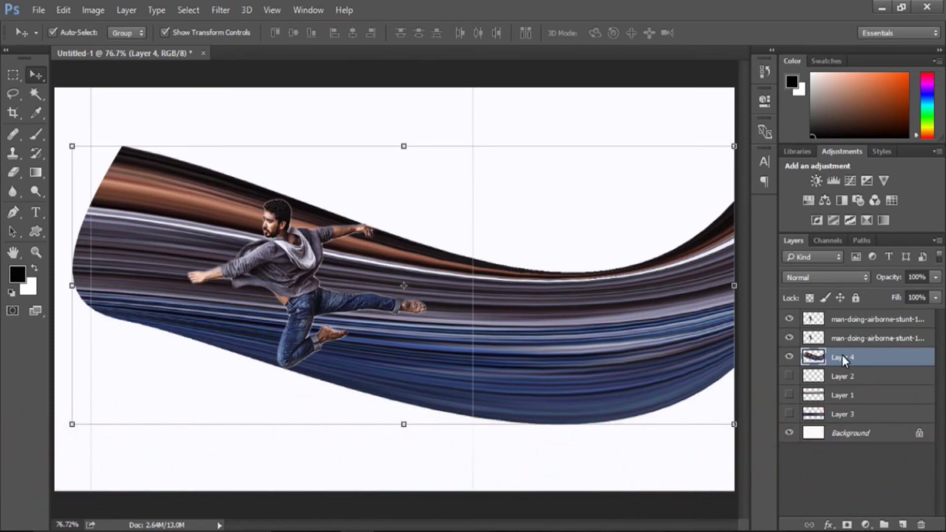
click(14, 172)
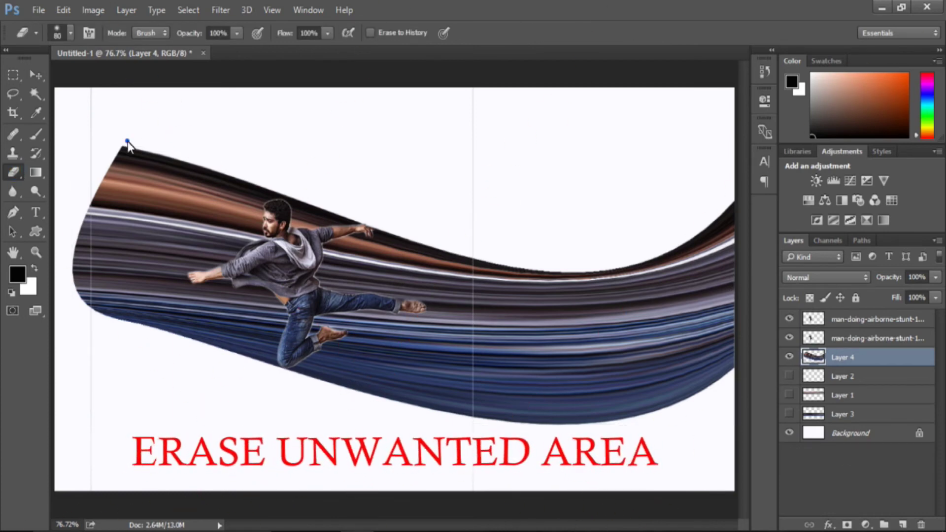
Step: Erase the wave's left end and the streaks near the lower leg and behind the head and shoulder
mouse_move(126, 147)
mouse_down()
mouse_move(185, 156)
mouse_move(127, 229)
mouse_move(186, 211)
mouse_move(102, 285)
mouse_move(88, 232)
mouse_move(88, 319)
mouse_move(112, 287)
mouse_move(162, 296)
mouse_move(141, 331)
mouse_up()
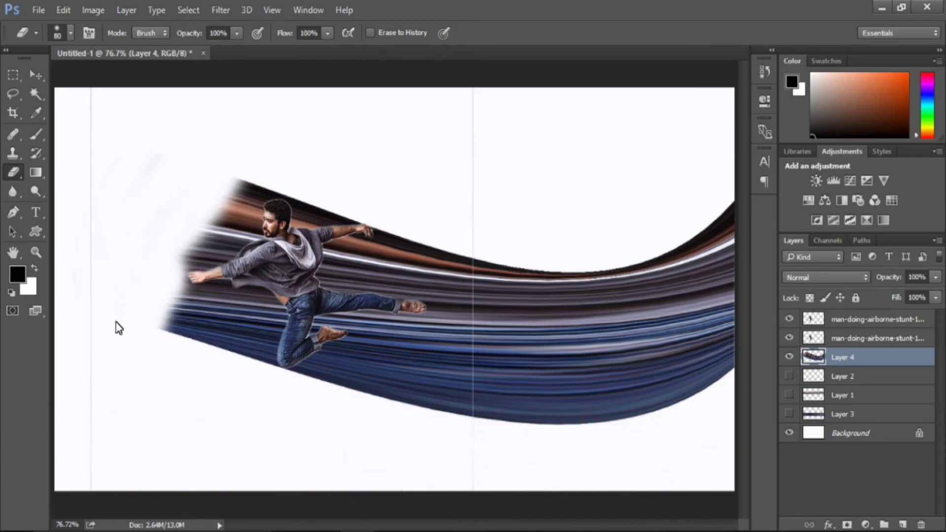
mouse_move(131, 298)
mouse_down()
mouse_move(197, 265)
mouse_move(196, 332)
mouse_move(245, 301)
mouse_move(283, 304)
mouse_move(270, 249)
mouse_move(304, 205)
mouse_move(315, 209)
mouse_move(224, 207)
mouse_move(263, 181)
mouse_move(202, 286)
mouse_move(223, 304)
mouse_up()
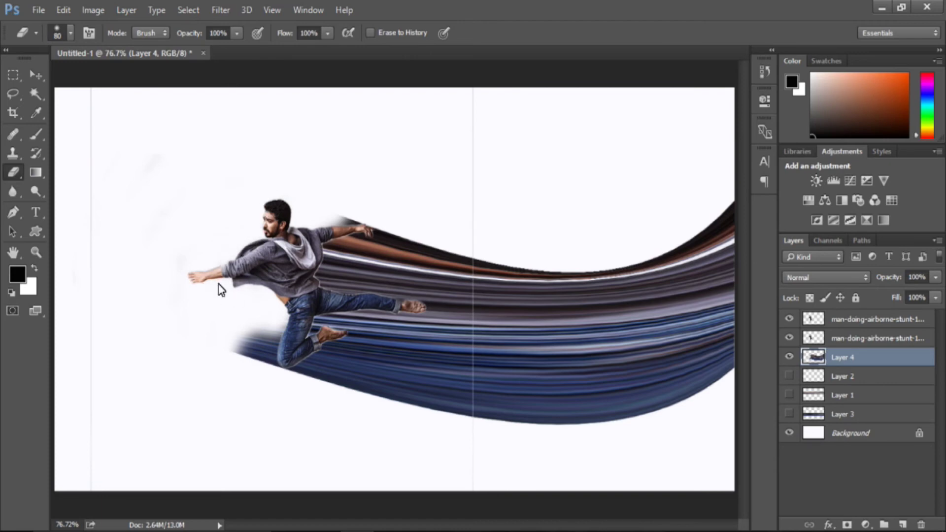
drag(268, 327, 263, 371)
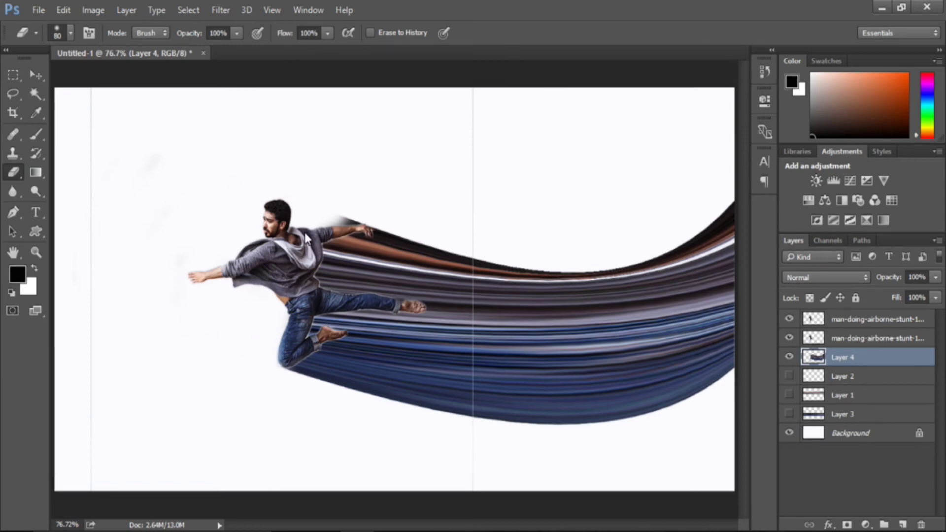
drag(307, 223, 348, 215)
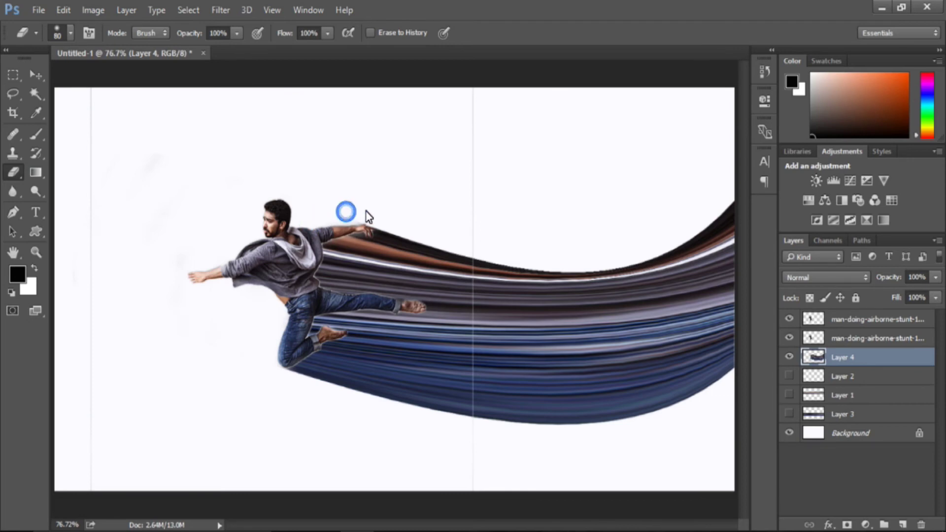
click(358, 207)
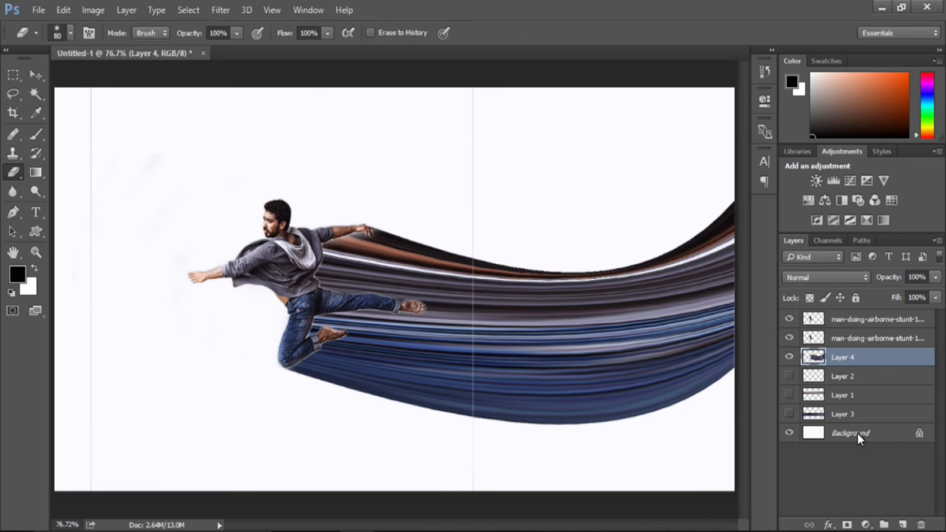
Step: Try selecting the man photo layers, dismiss the no-layers-selected error, and keep the second one selected
click(859, 338)
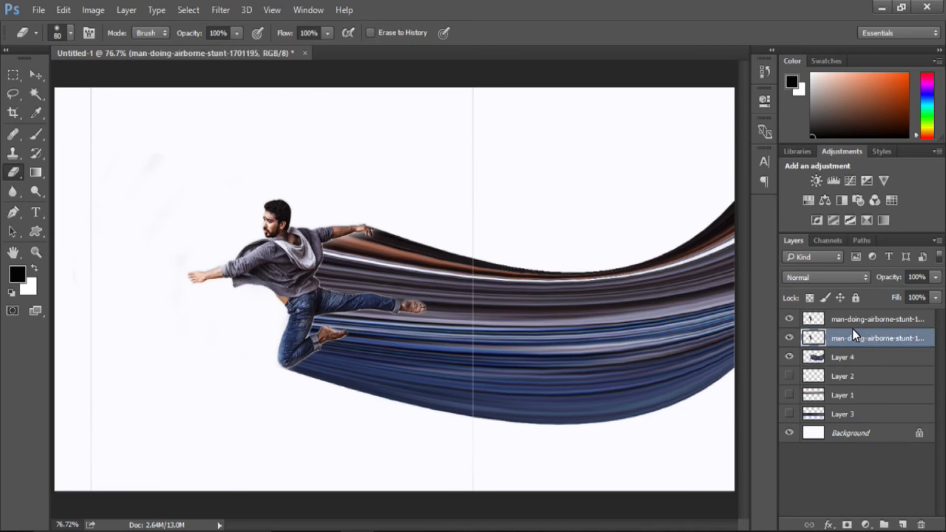
shift+click(851, 326)
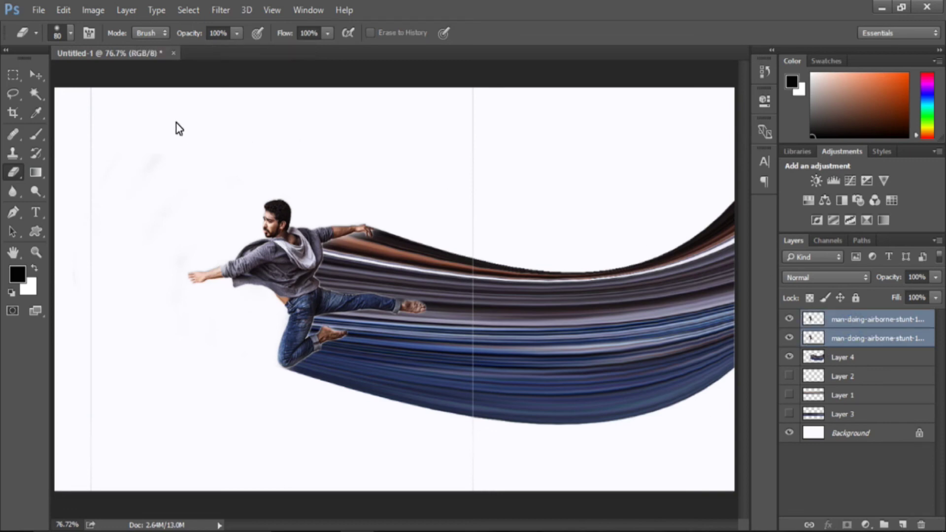
click(88, 96)
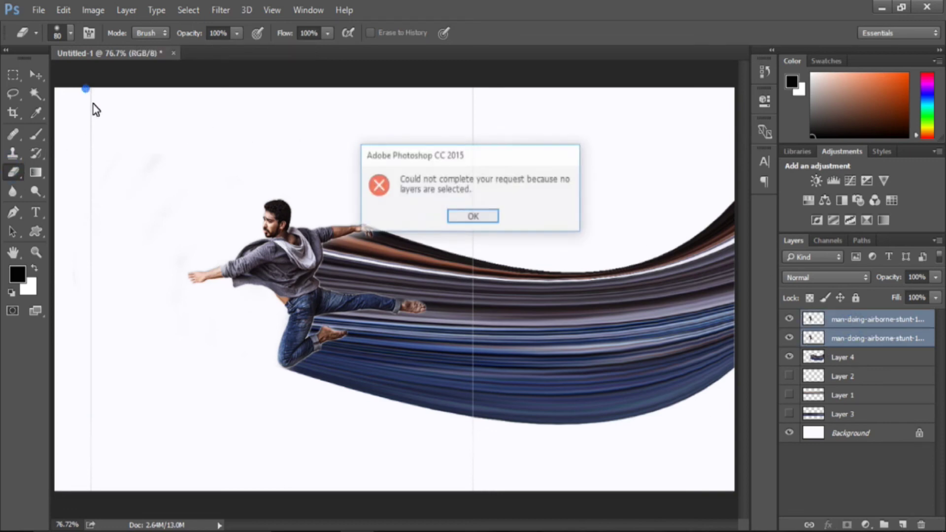
click(497, 222)
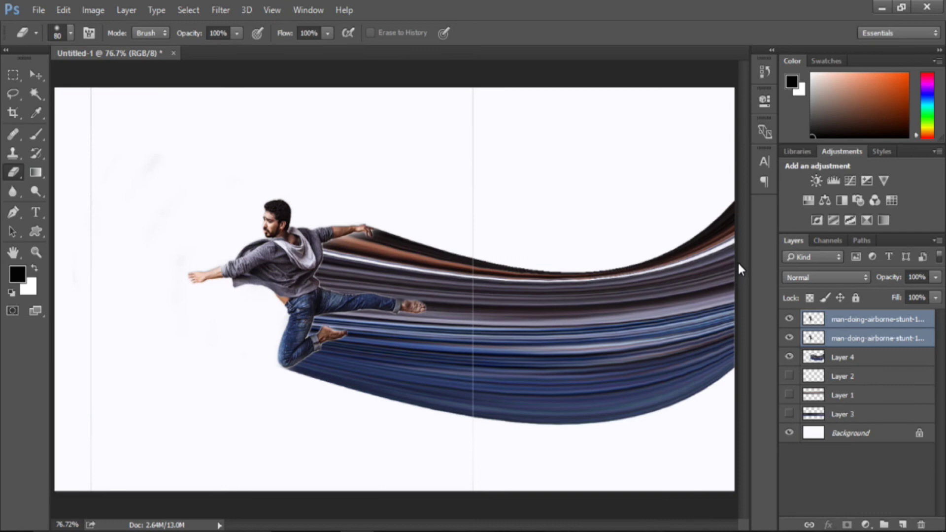
click(853, 342)
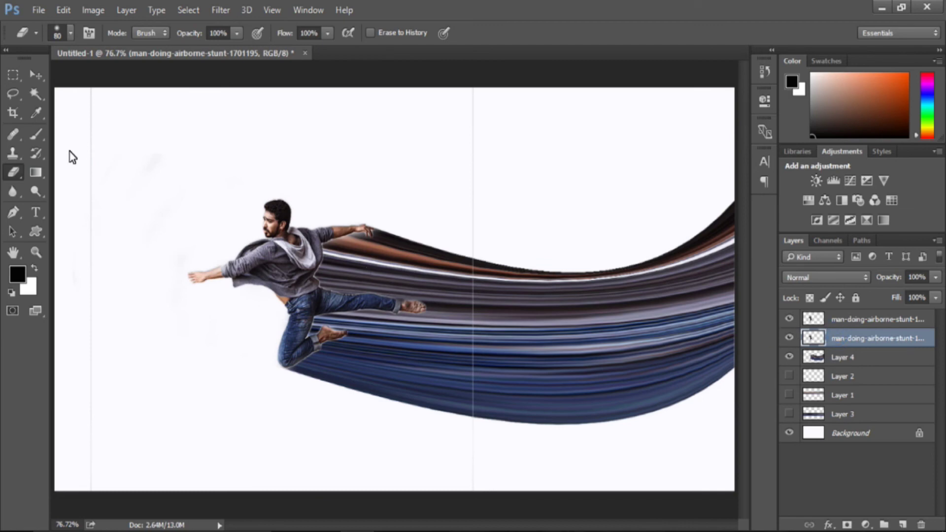
Step: Select the top man photo copy layer and erase the faint vertical line on the upper canvas
click(88, 94)
click(101, 133)
click(87, 93)
click(473, 225)
click(863, 320)
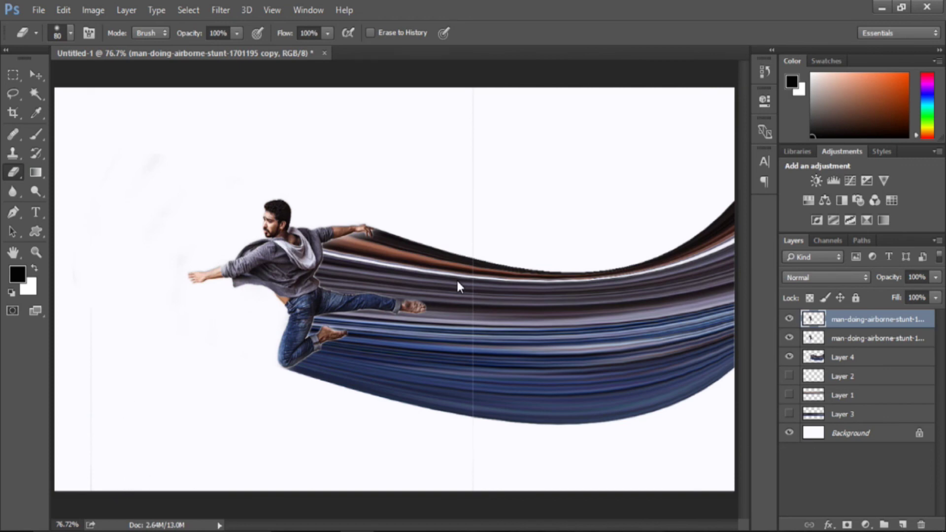
mouse_move(477, 110)
mouse_down()
mouse_move(486, 211)
mouse_move(470, 239)
mouse_move(471, 300)
mouse_up()
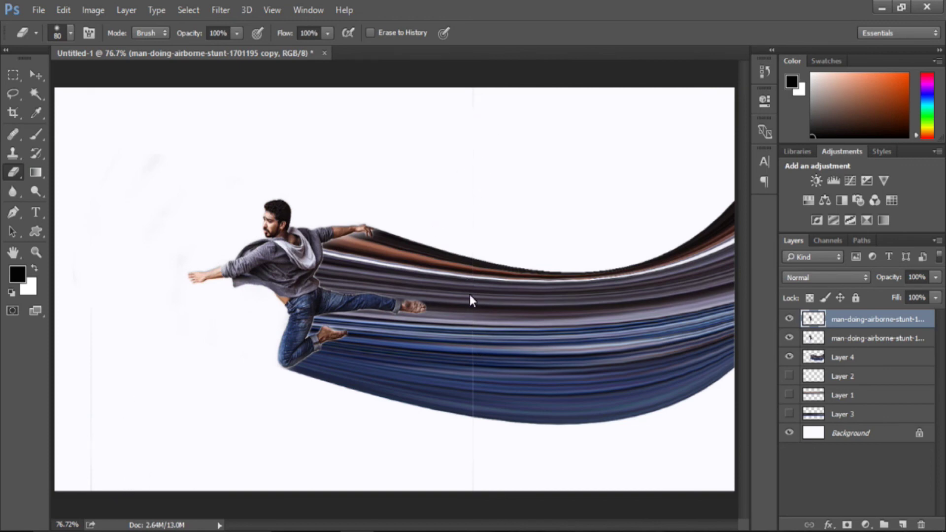